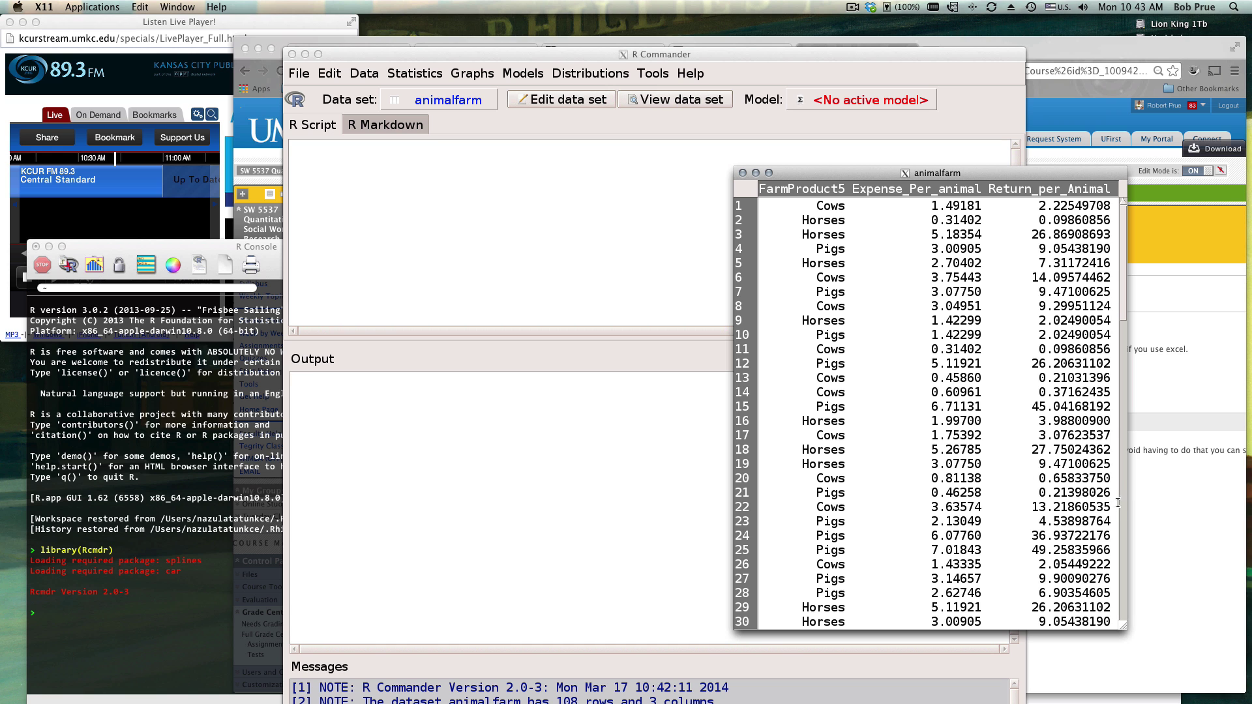
Look over the animalfarm data viewer and shift its window to the right.
mouse_move(1122, 292)
left_mouse_down()
mouse_move(1123, 566)
mouse_move(1122, 293)
left_mouse_up()
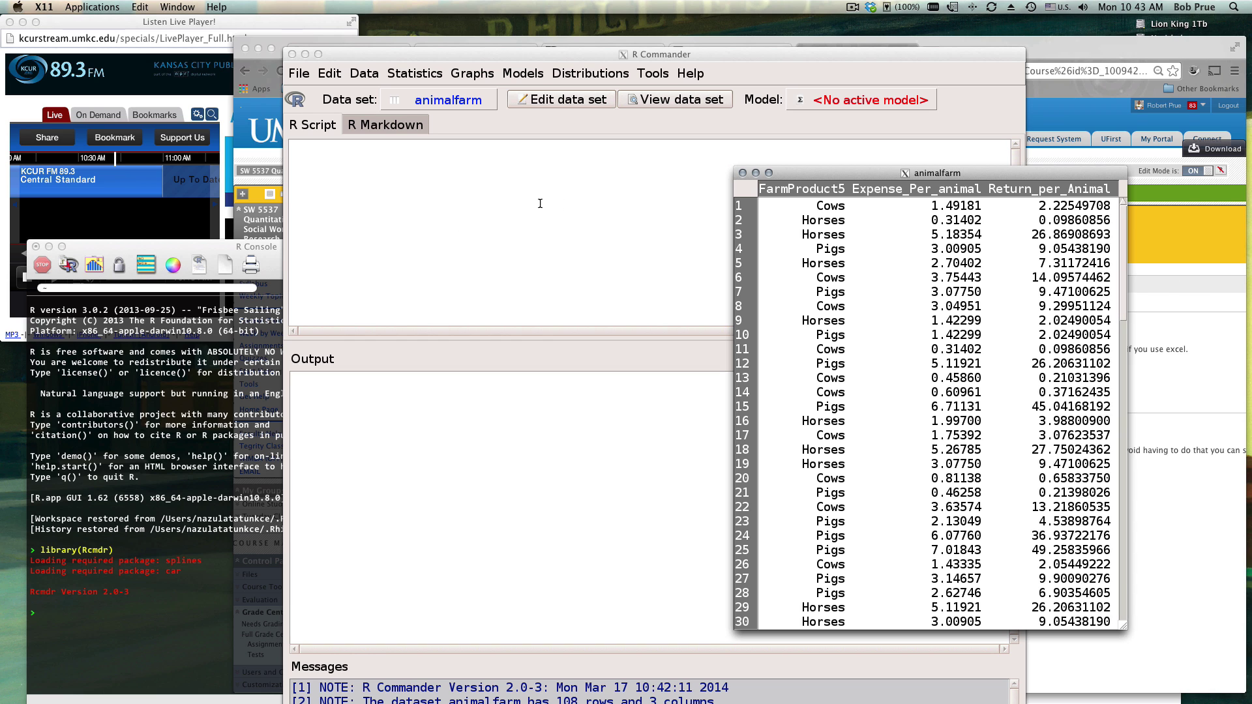
left_click_drag(922, 179, 817, 171)
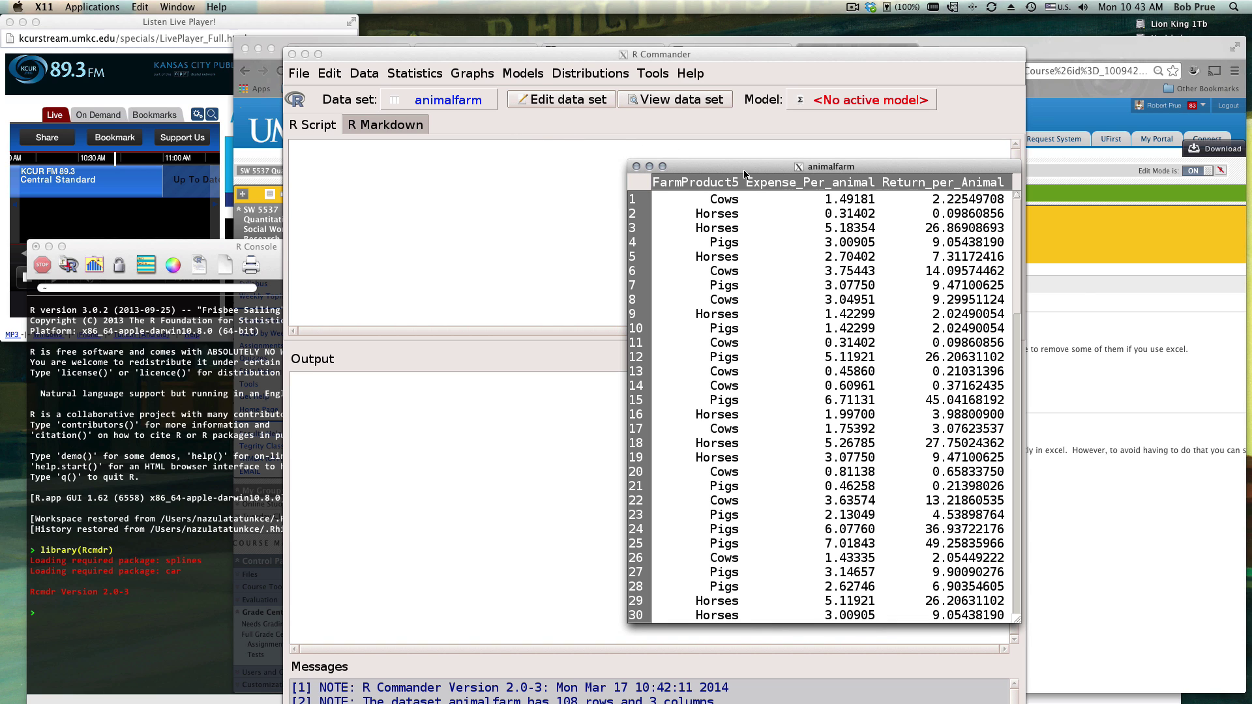
left_click_drag(745, 173, 905, 166)
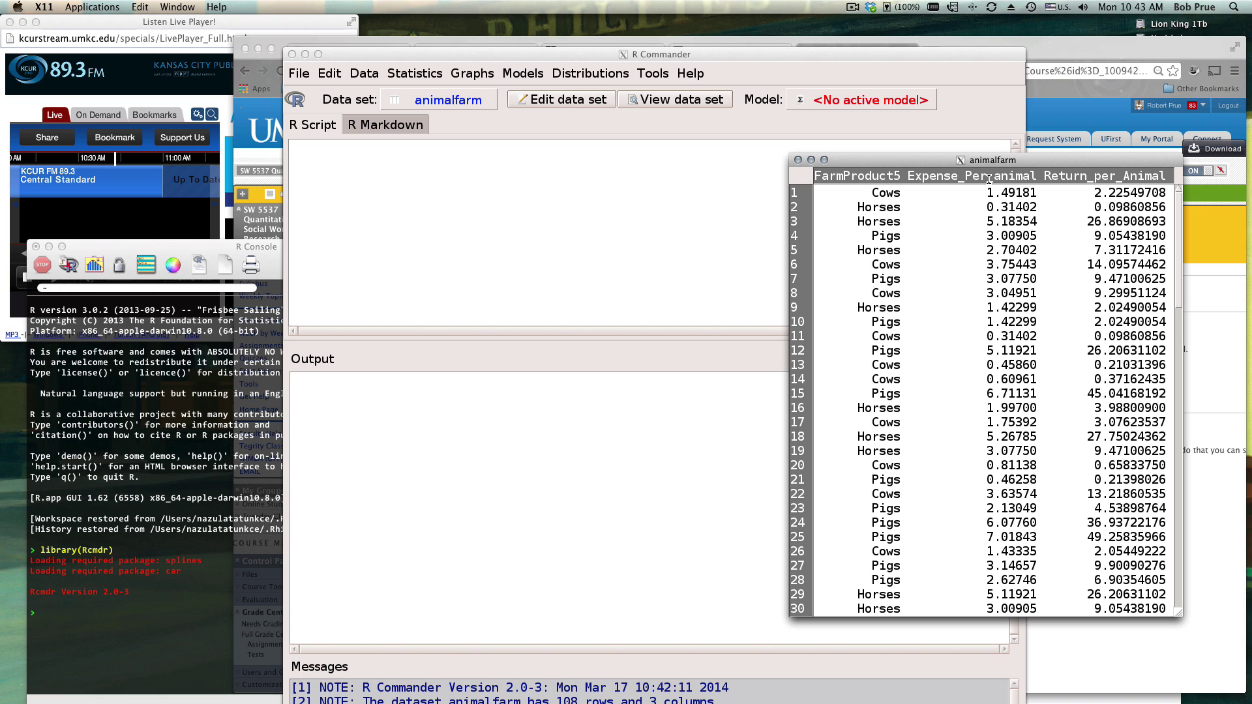
left_click_drag(930, 176, 1164, 178)
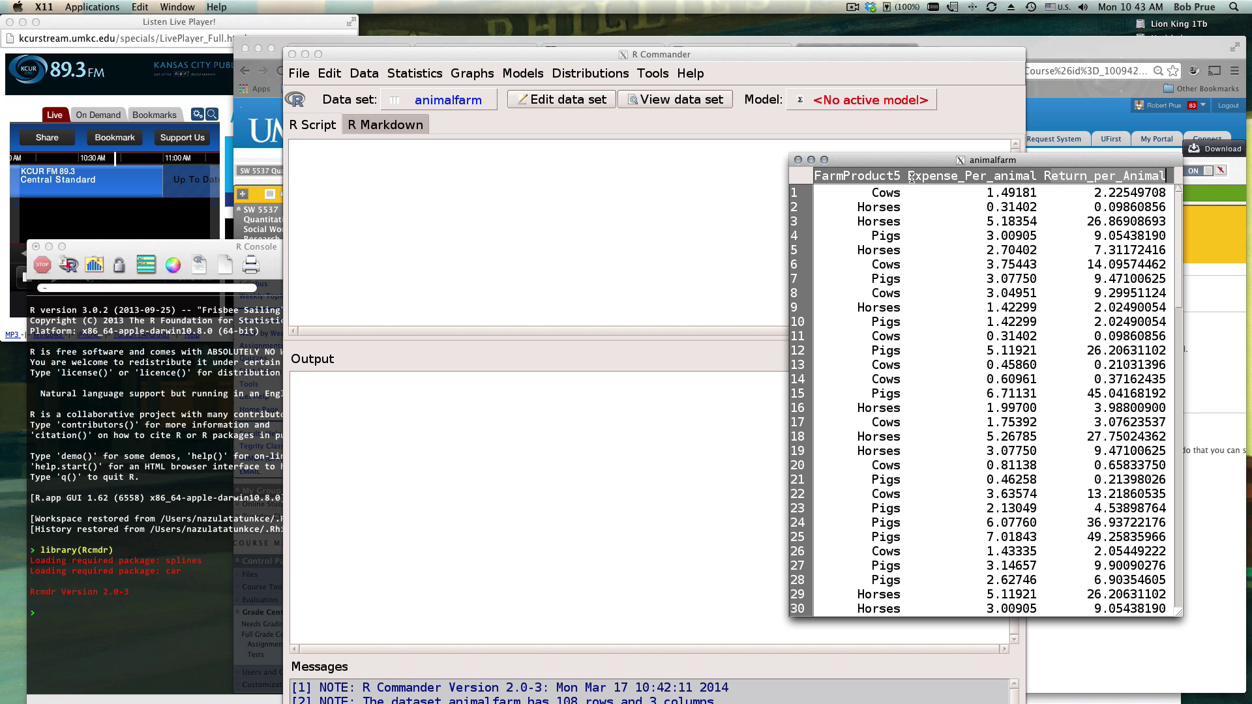
left_click_drag(915, 155, 992, 159)
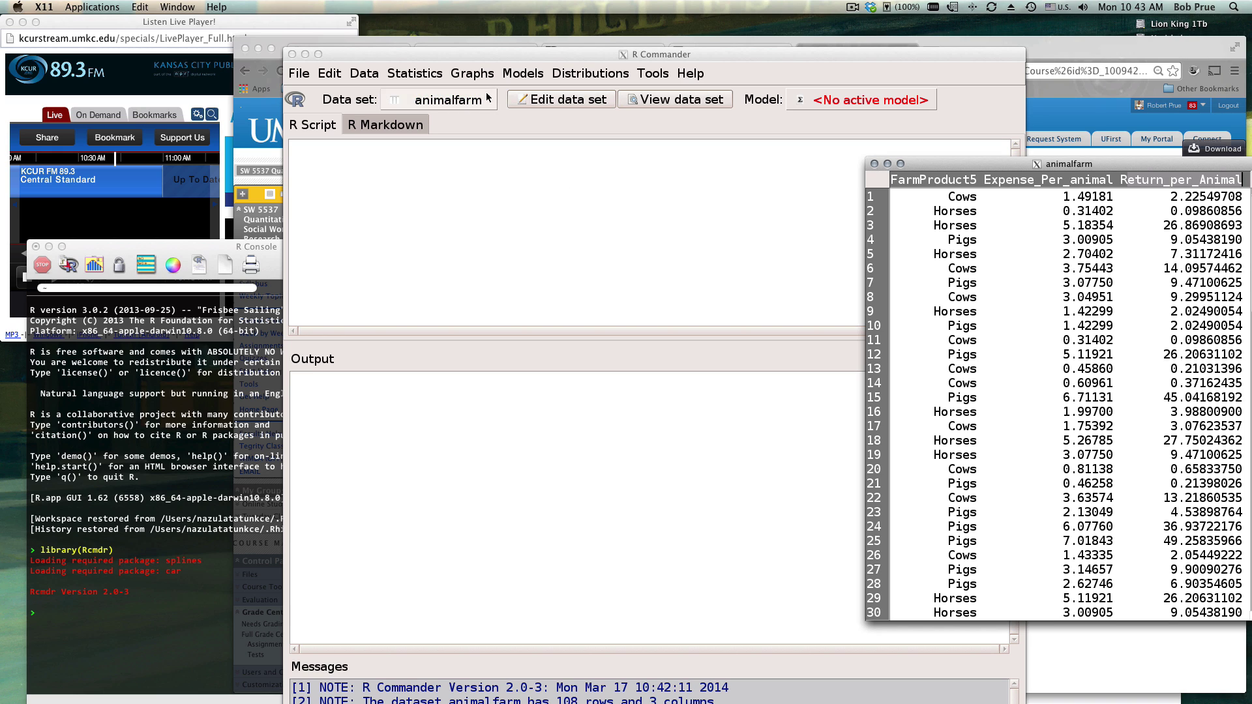
Start a Graphs > Boxplot of Return_per_Animal, plotted by FarmProduct5 groups.
left_click(474, 77)
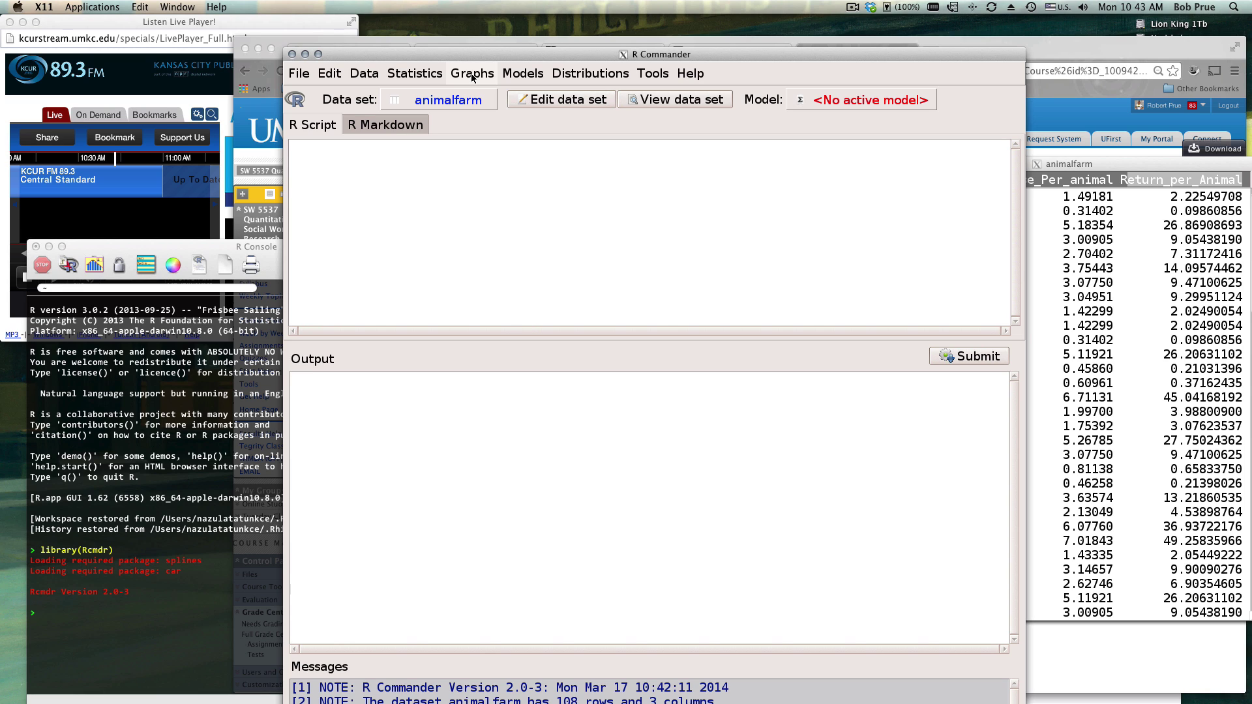
left_click(473, 77)
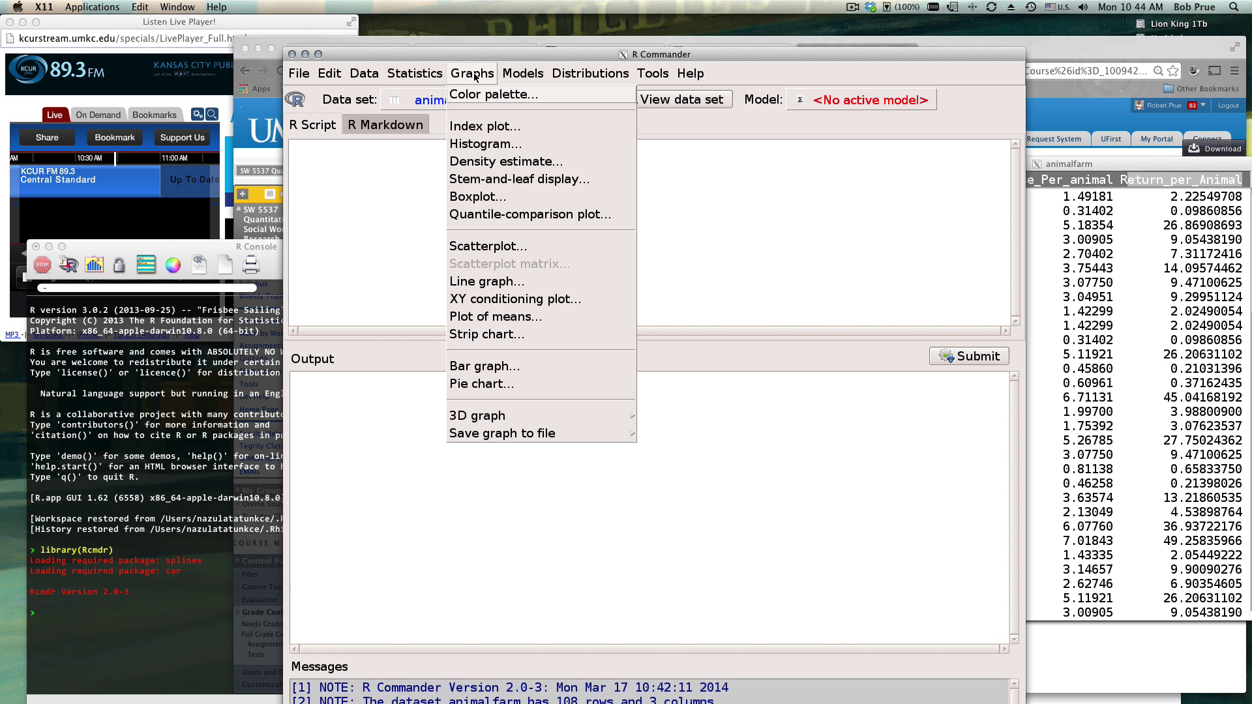
left_click(478, 197)
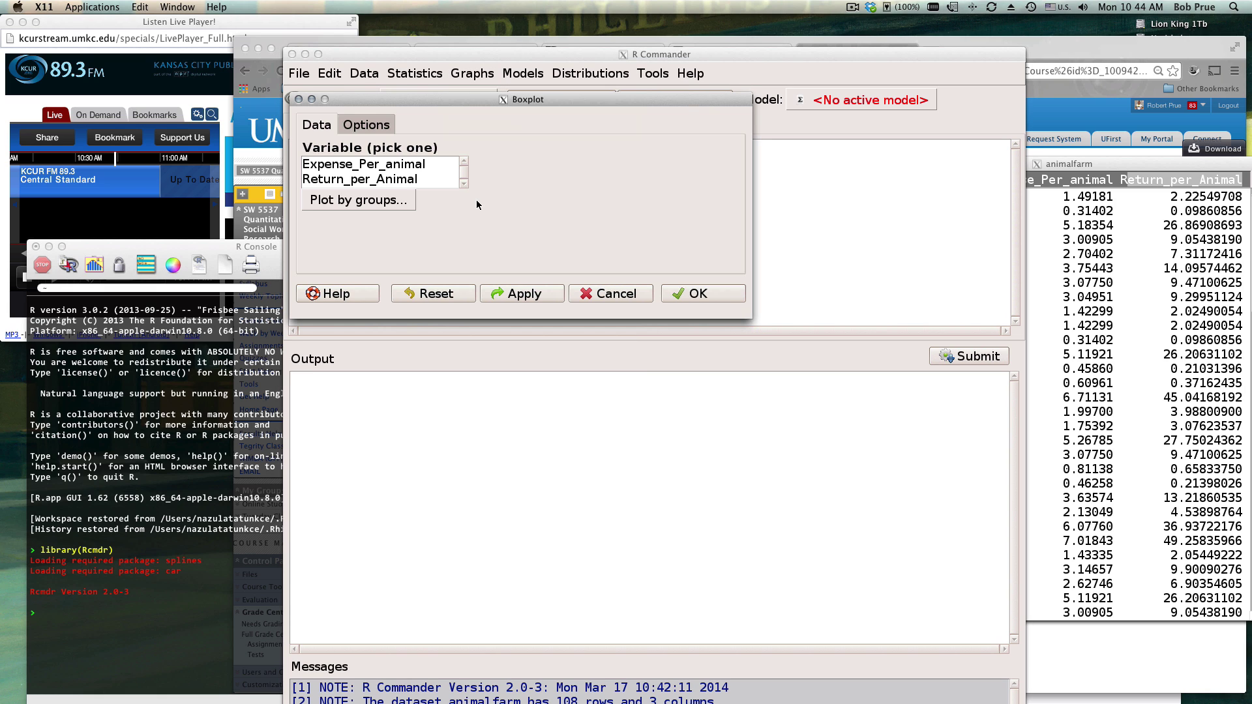
left_click(397, 180)
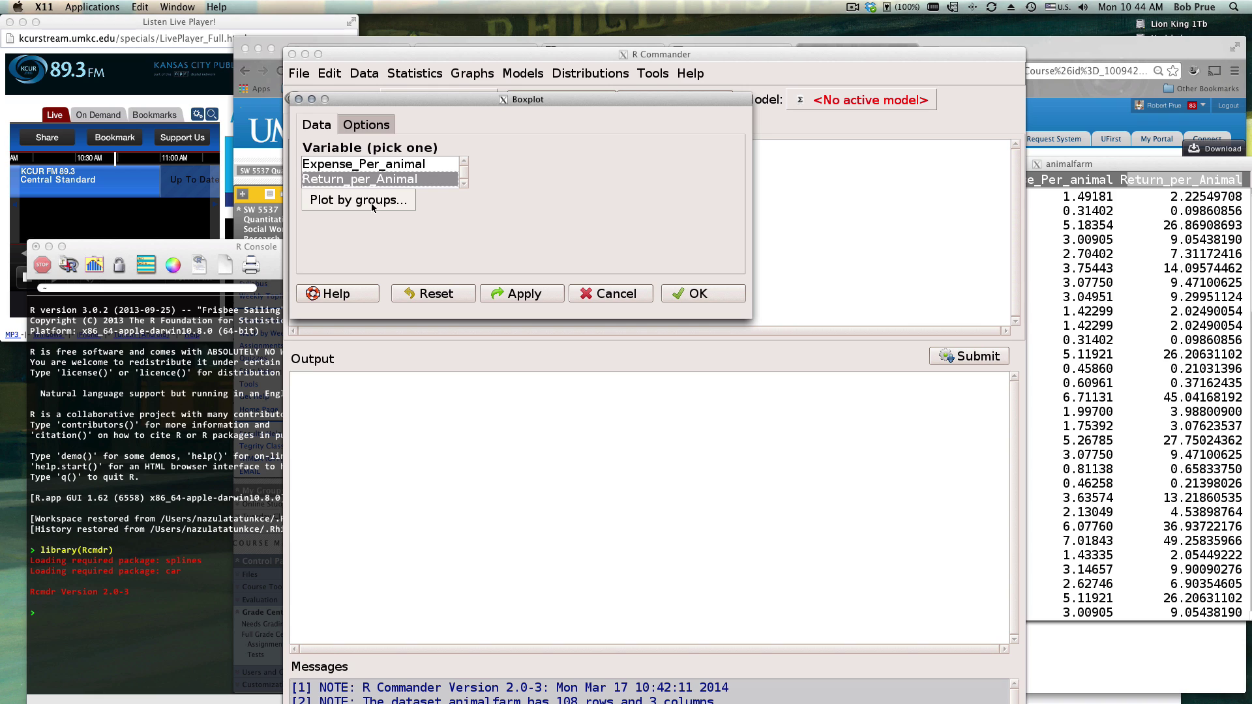
left_click(384, 203)
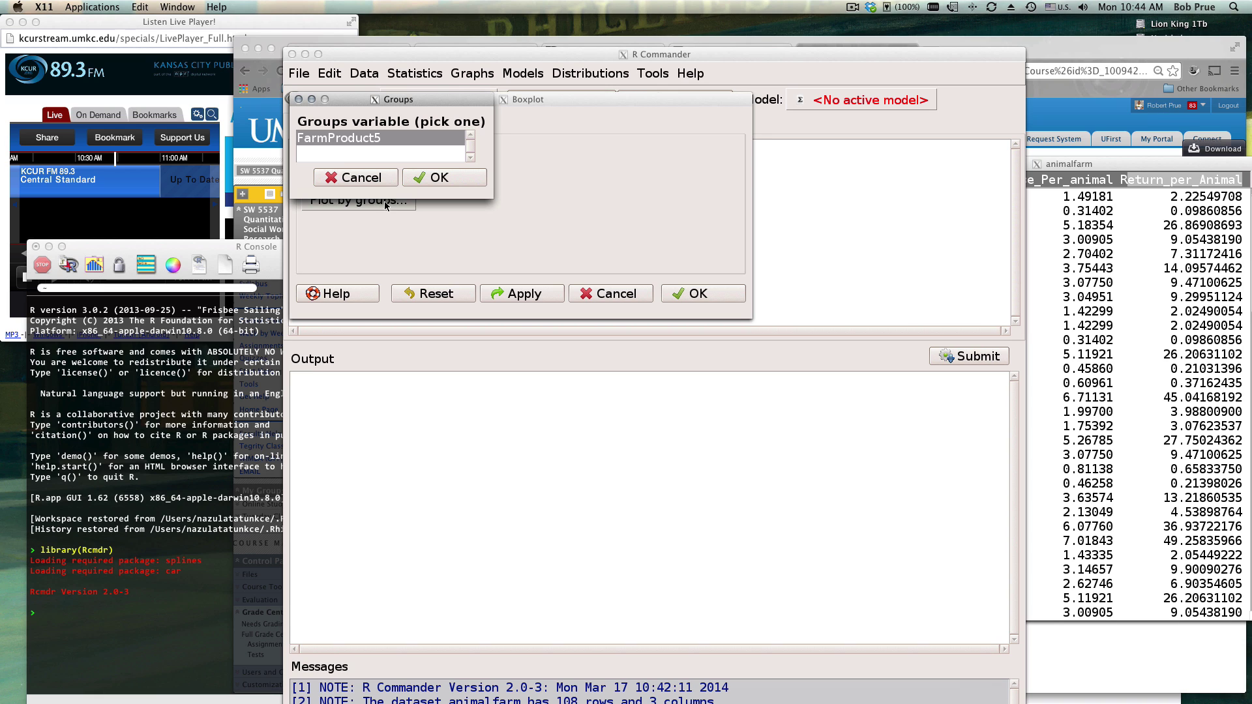
left_click(355, 139)
left_click(457, 179)
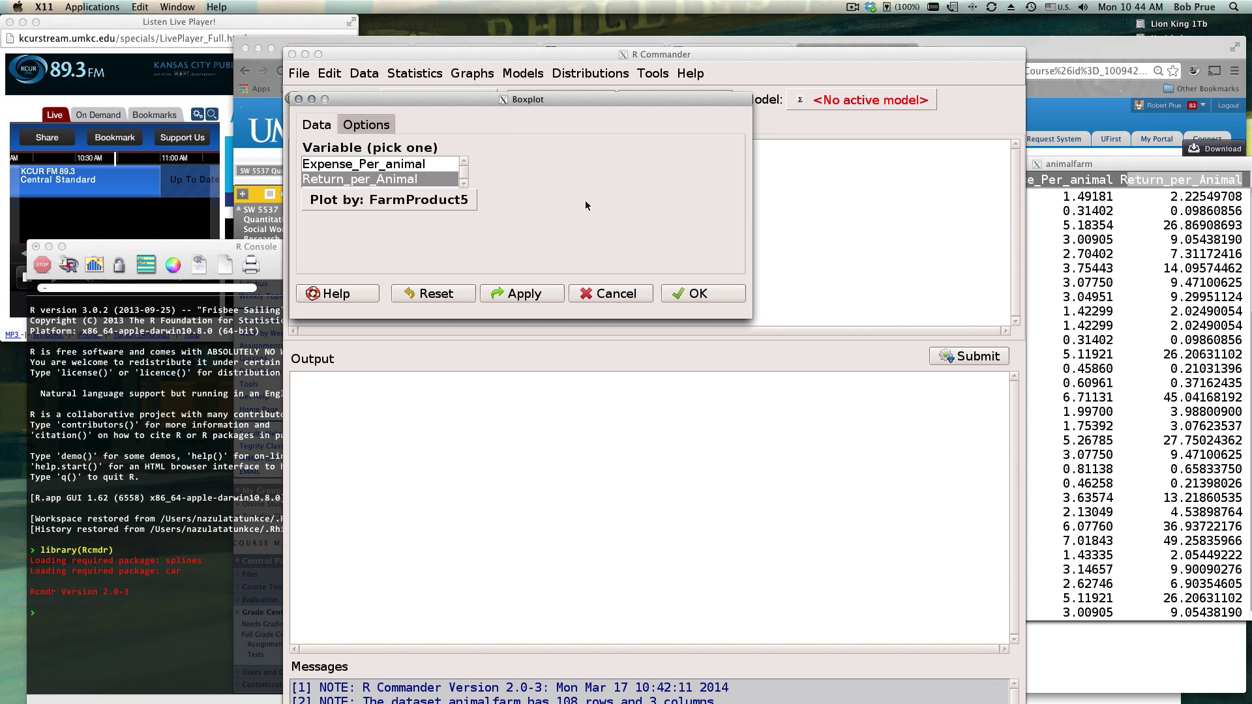
In the boxplot options, set the x-axis label to 'Raised on Your Farm or Ranch?'.
left_click(381, 125)
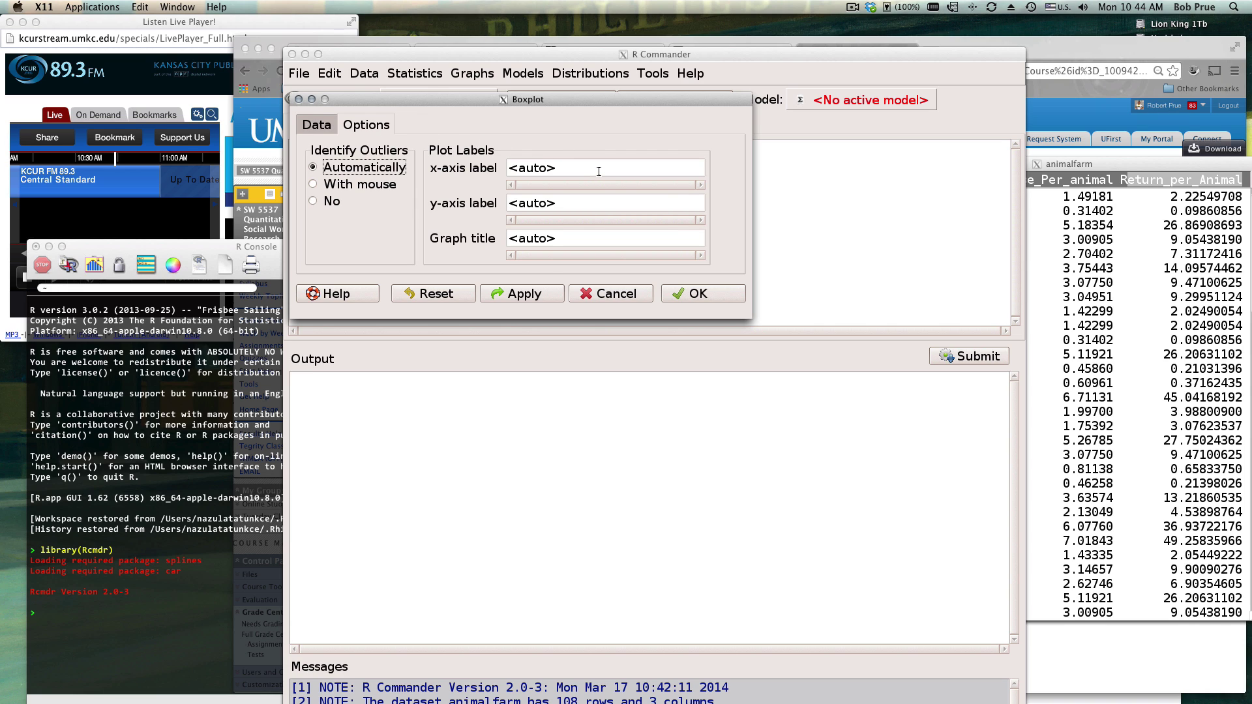
left_click_drag(599, 171, 450, 171)
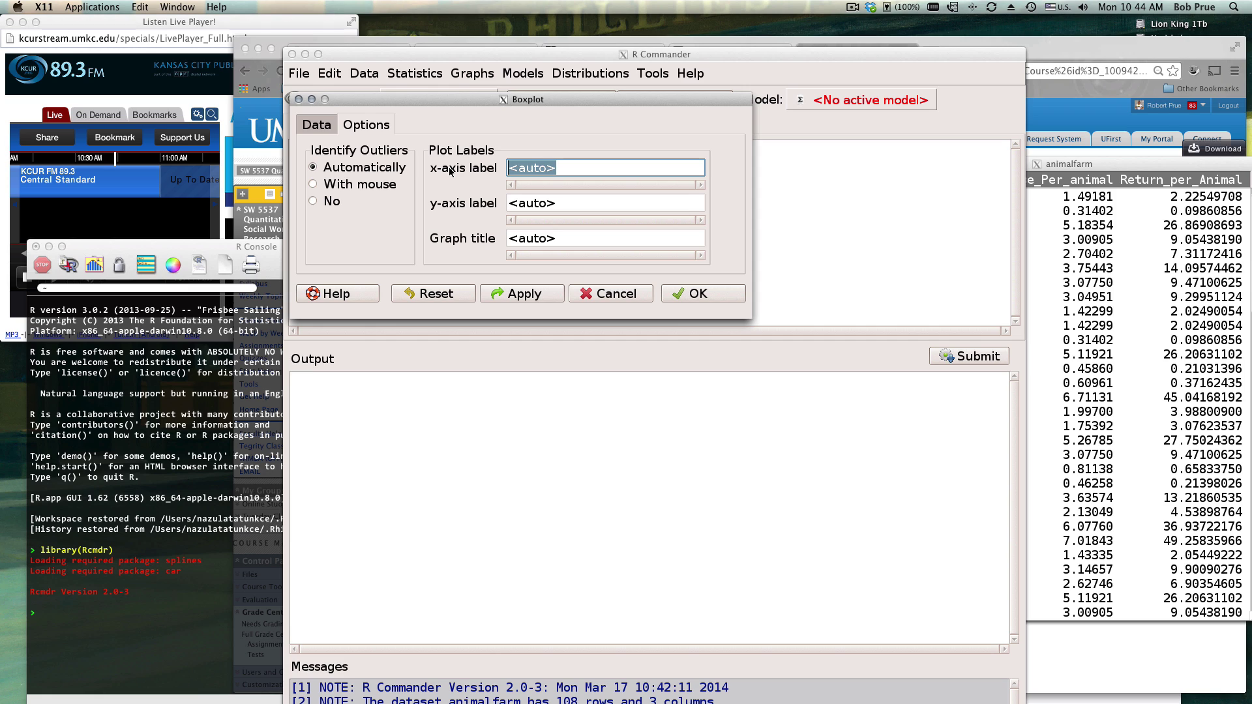
type("Wha")
key("BackSpace")
key("BackSpace")
type("hat th")
key("BackSpace")
key("BackSpace")
type("is Rais")
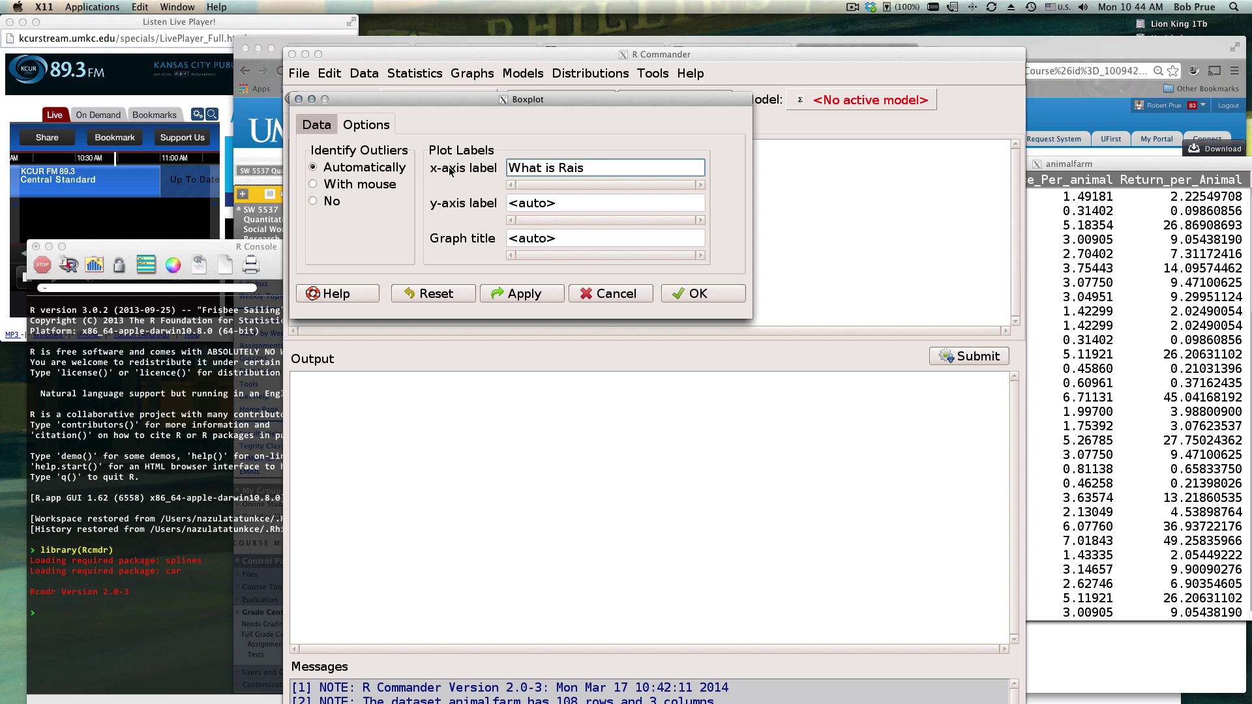
type("ed on Your Farm or Ranch?")
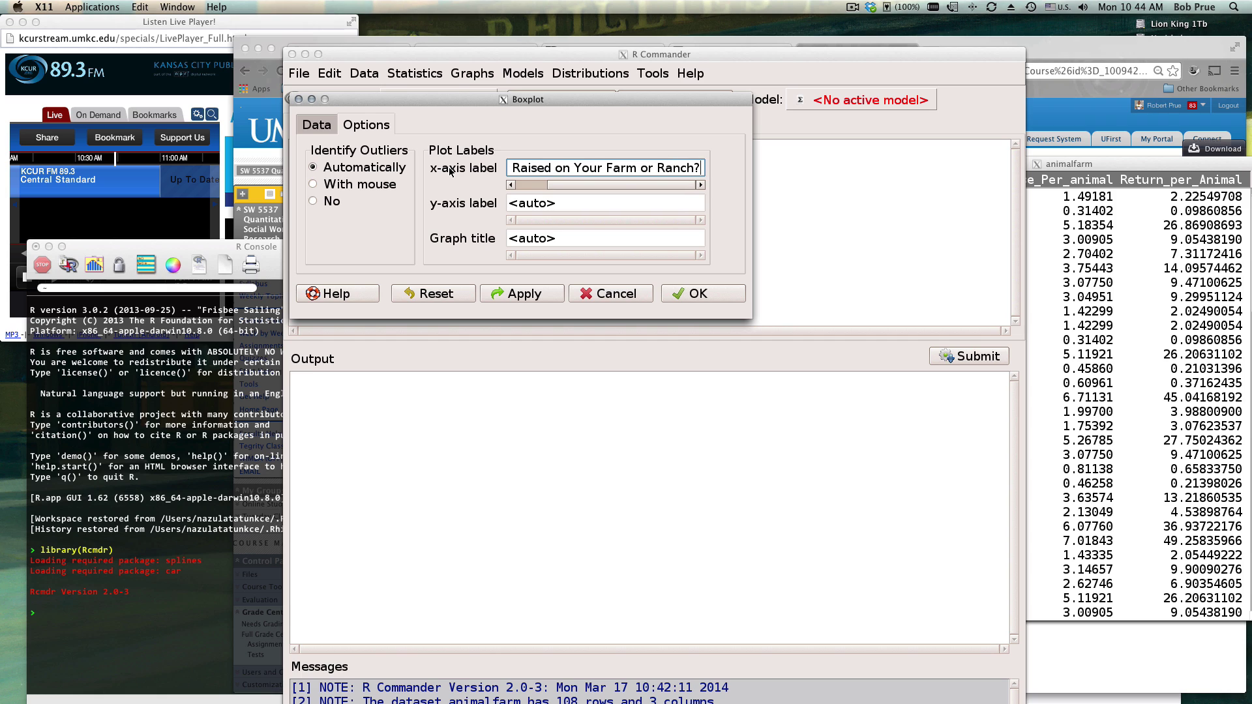
Label the y-axis 'Profit Per Animal in BitCoin' and title the graph 'BoxPlot for R Commander Practice'.
left_click_drag(583, 201, 490, 207)
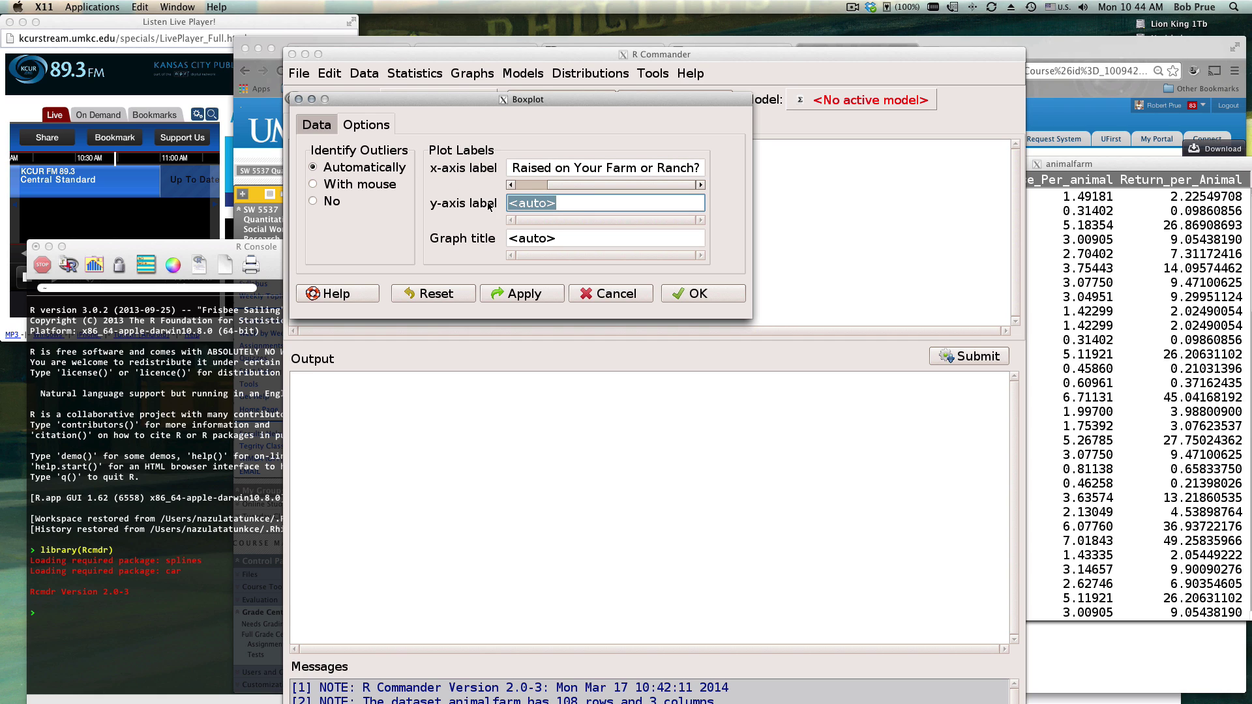
type("Profit Per")
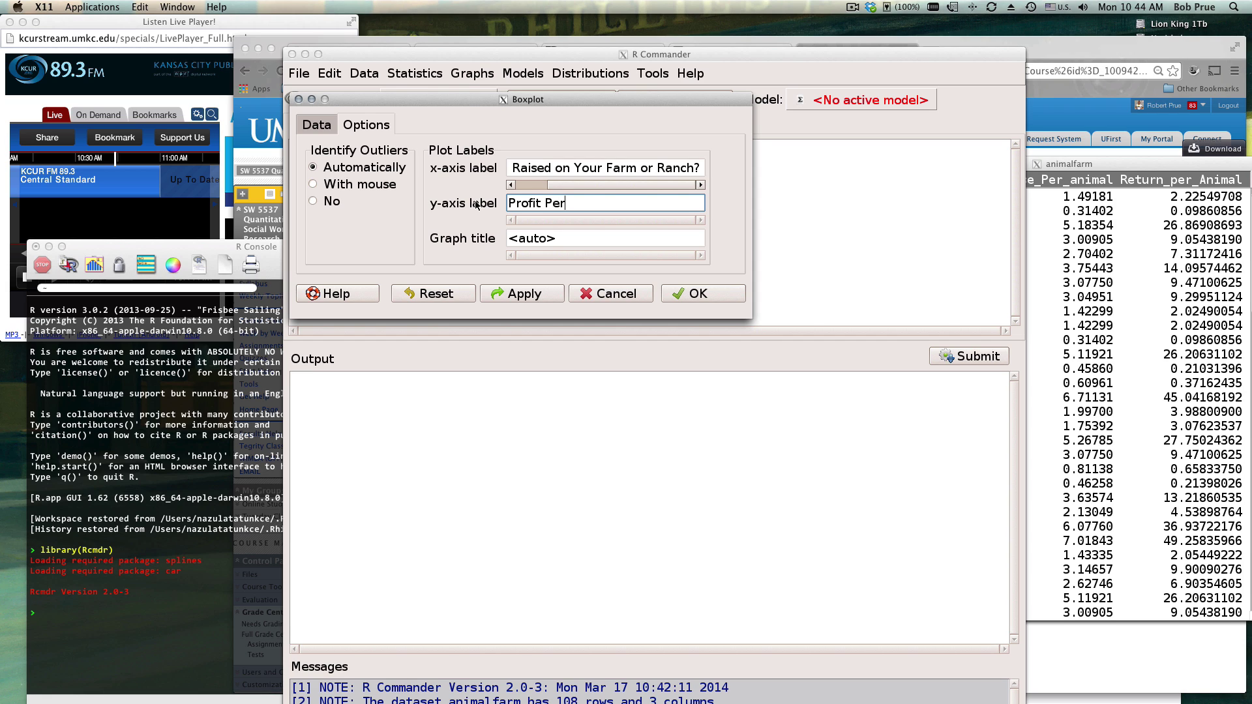
type(" Animal in Bit")
key("BackSpace")
key("BackSpace")
type("itCoin")
key("Tab")
type("Bo")
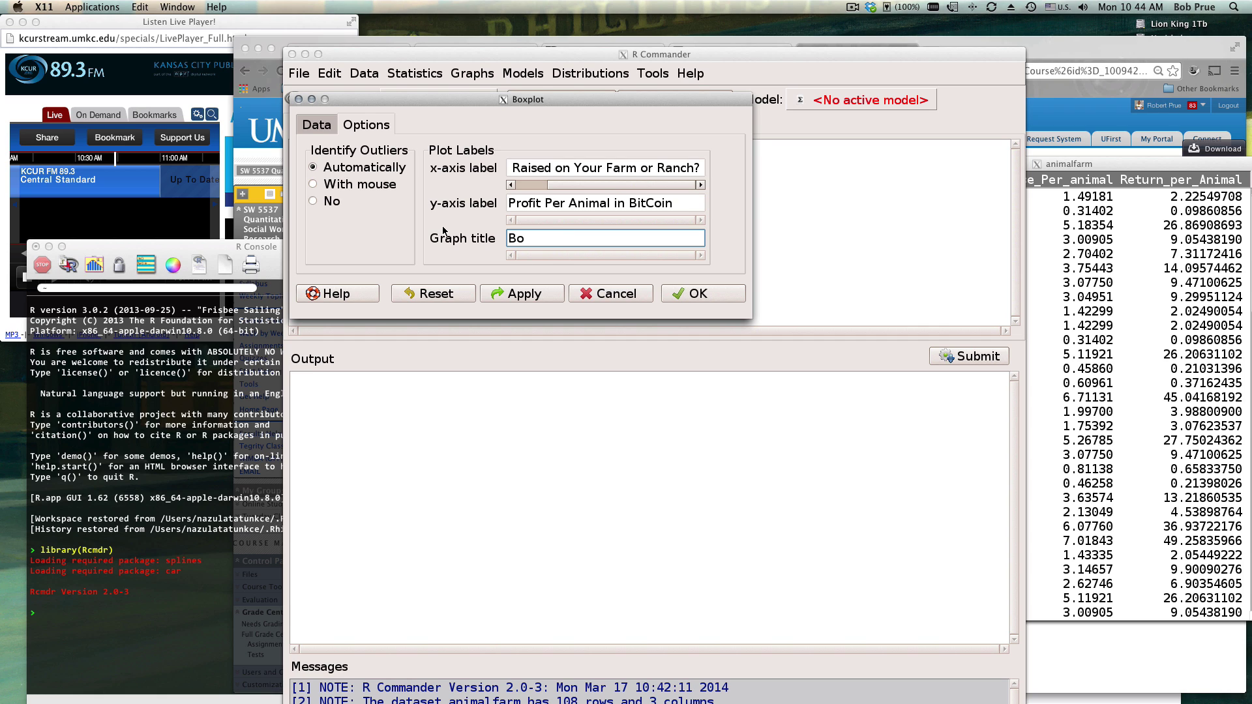
type("xPlot f")
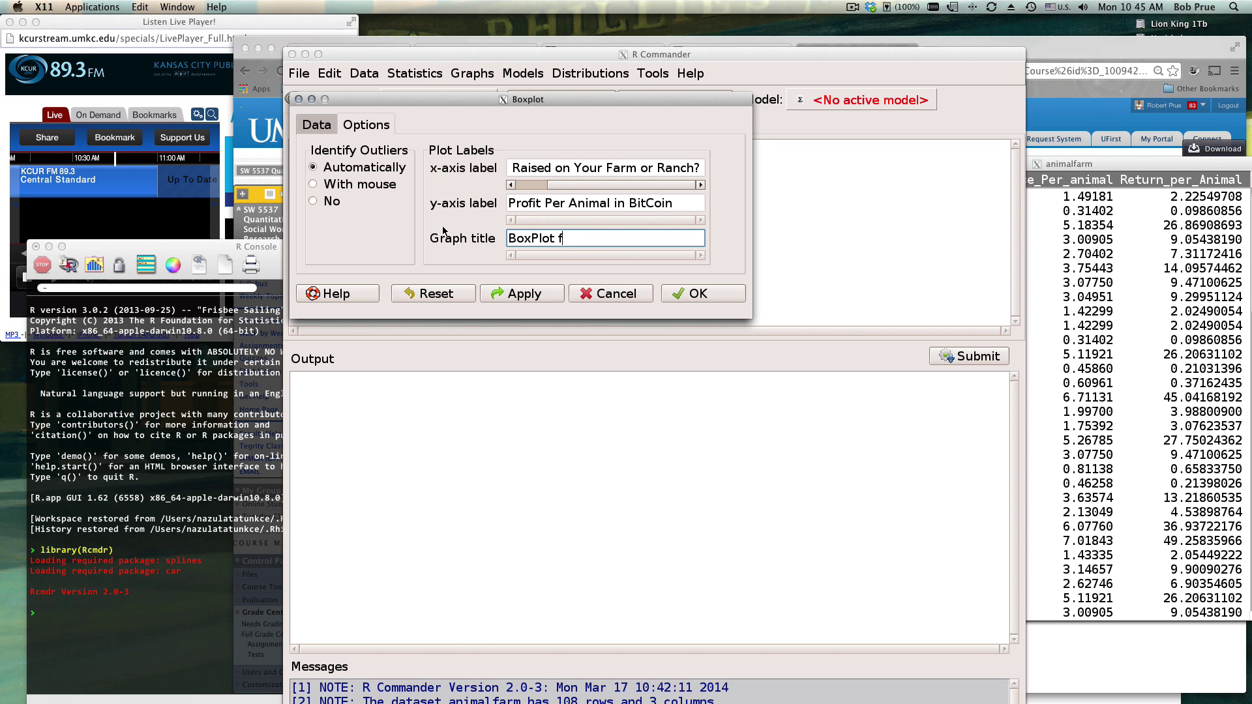
type("or R Commander Practice")
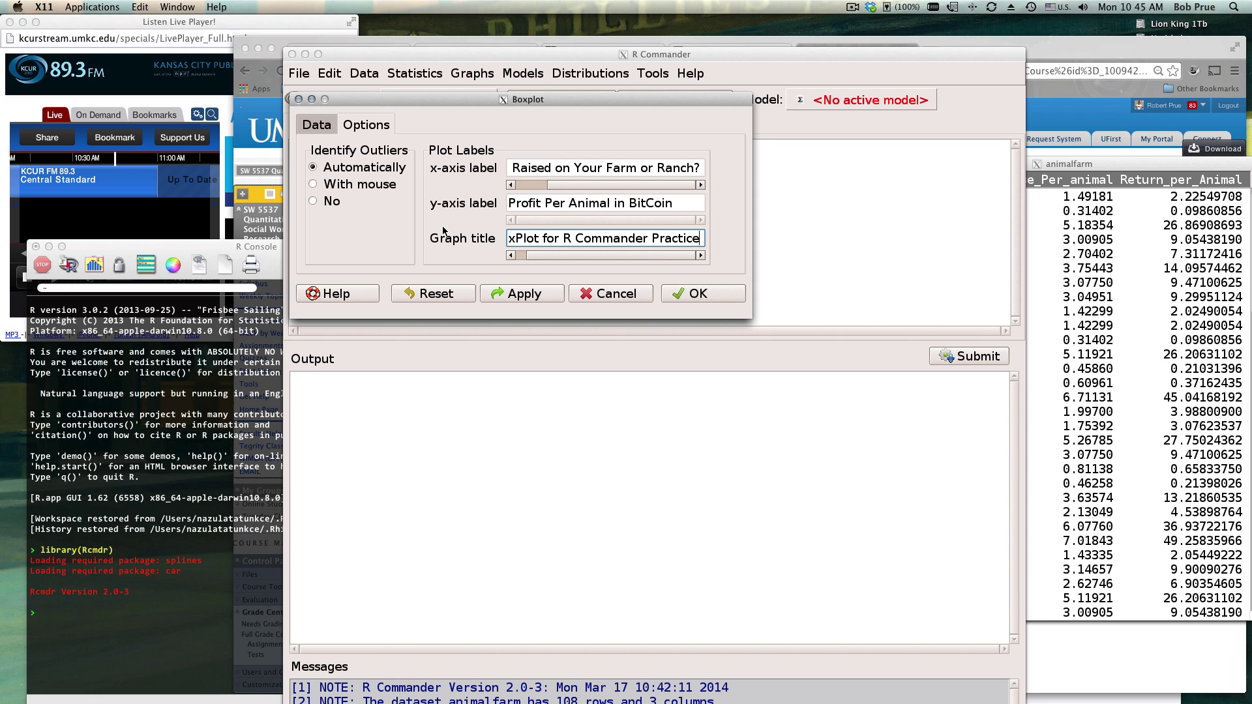
Draw the boxplot, move its Quartz window to the upper left, and raise R Commander again.
left_click(698, 294)
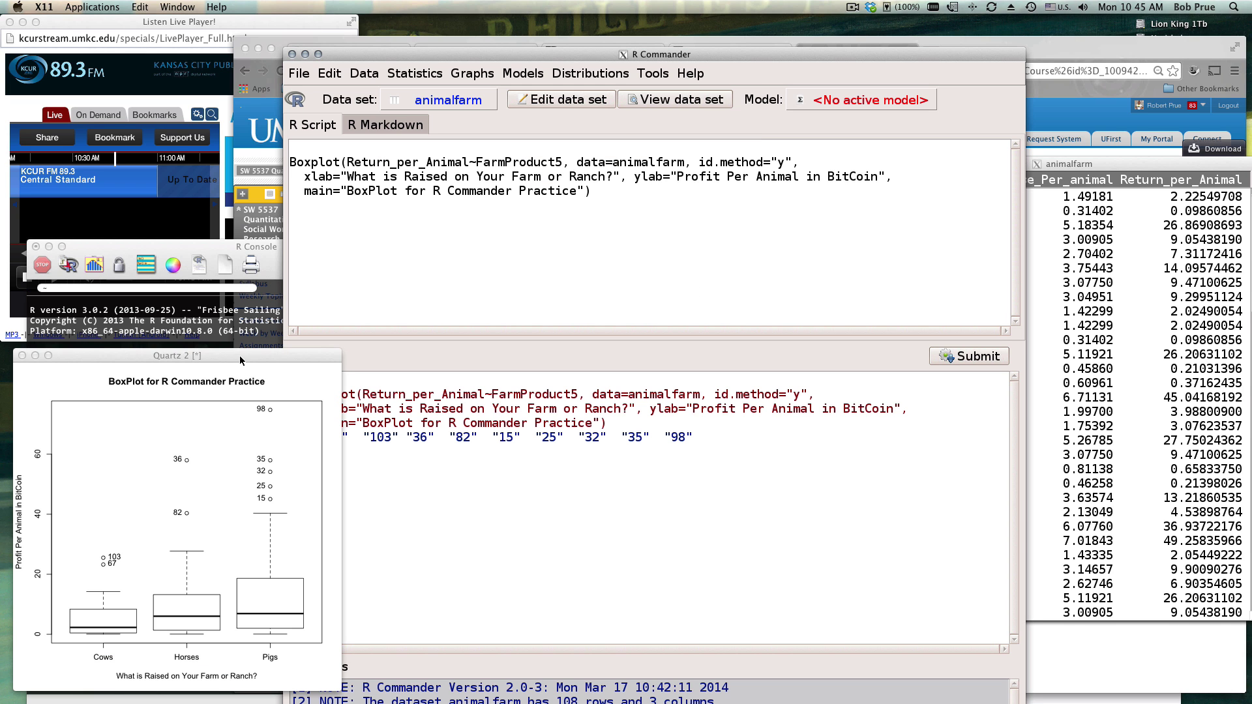
left_click_drag(240, 355, 276, 171)
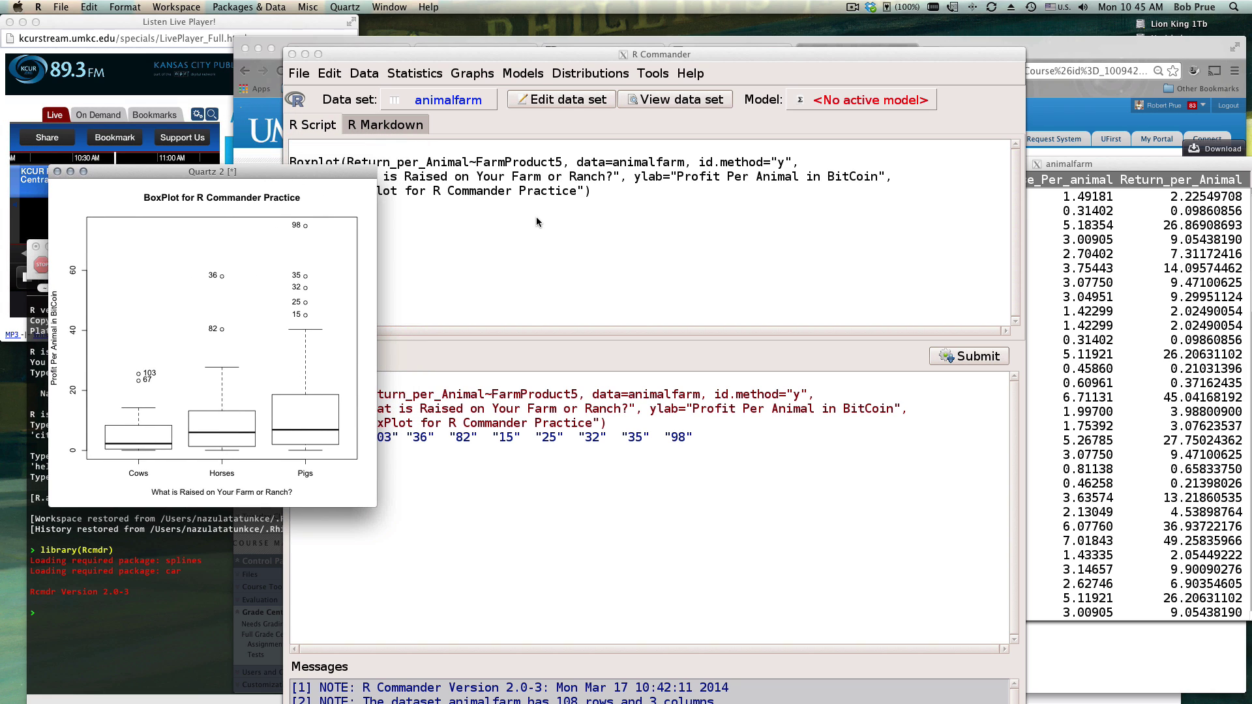
left_click(598, 261)
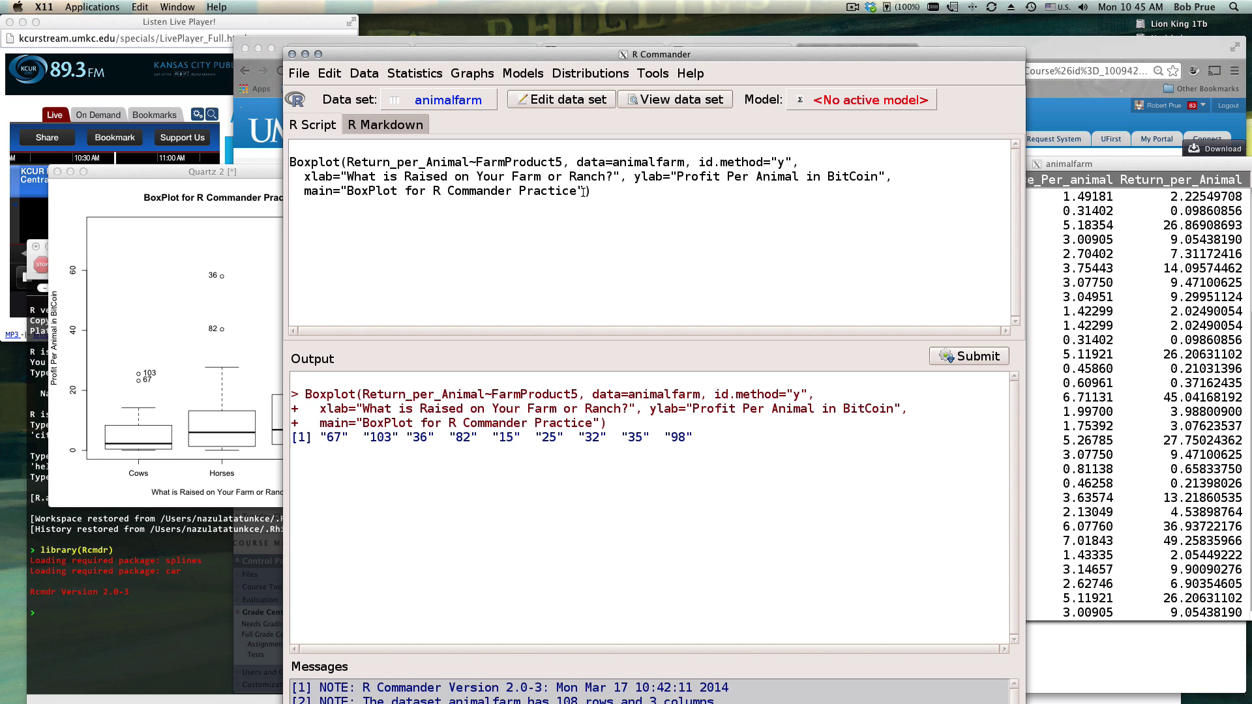
Add col= c("pink","yellow","green") to the Boxplot command and resubmit it.
type(", col= c")
type("(\"pink\",\"yellow\",")
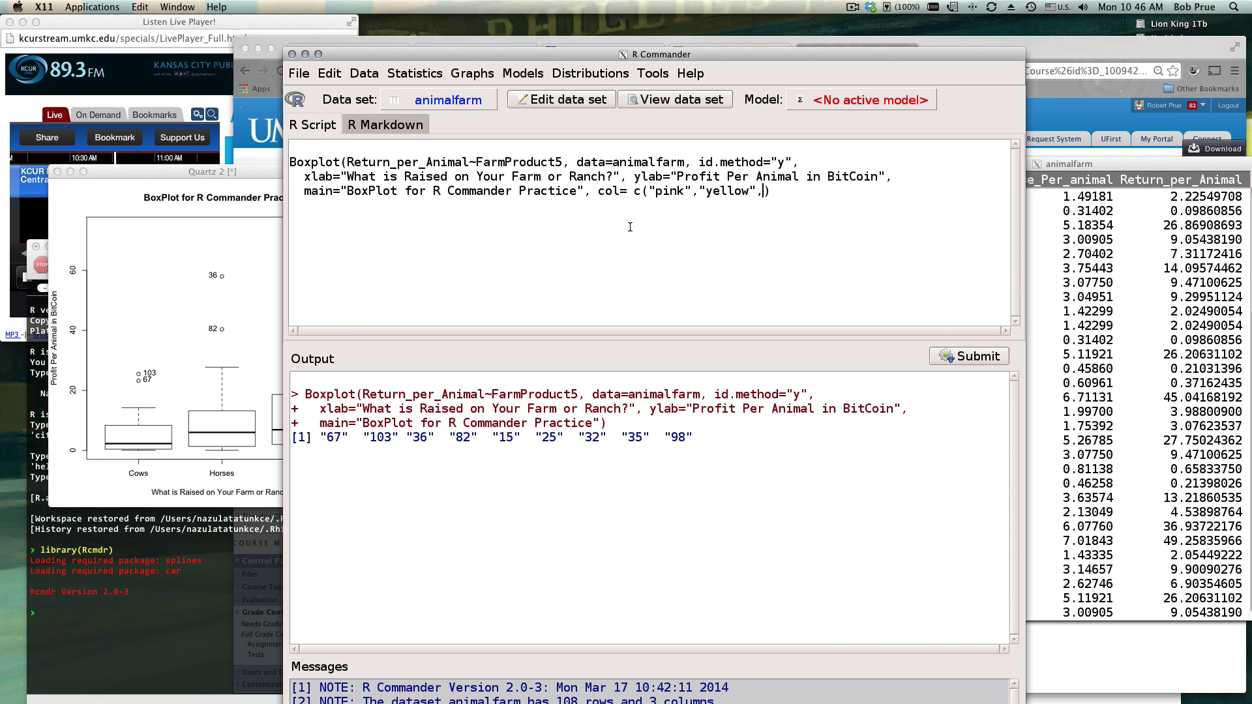
type("\"green\")")
left_click_drag(850, 196, 290, 147)
left_click(953, 352)
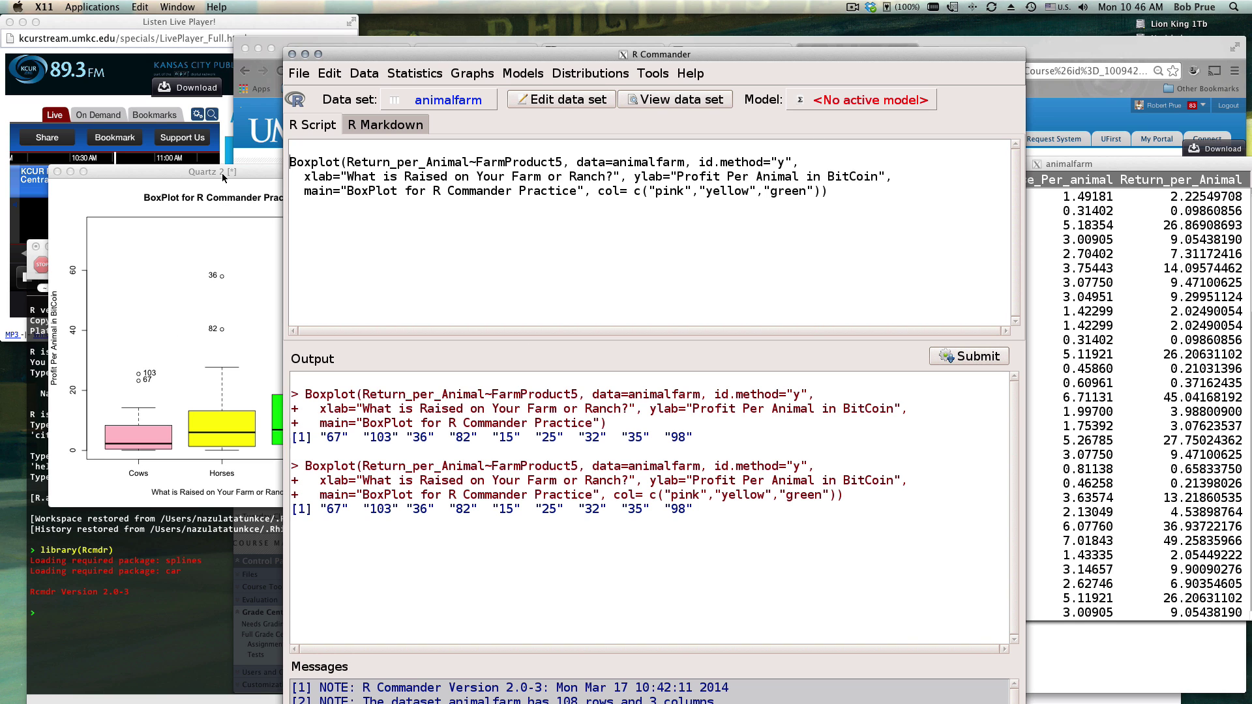
left_click_drag(221, 173, 647, 65)
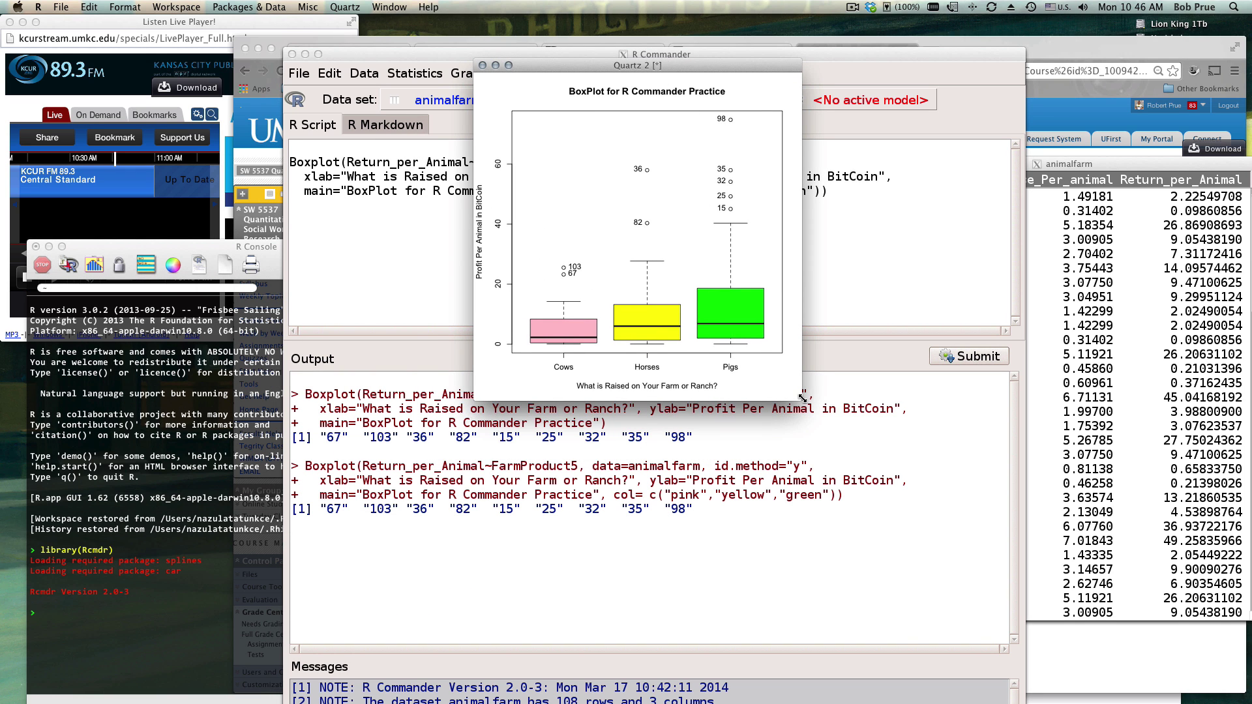
Resize the Quartz 2 boxplot window twice and move it up-left to fill the screen.
left_click_drag(802, 397, 999, 600)
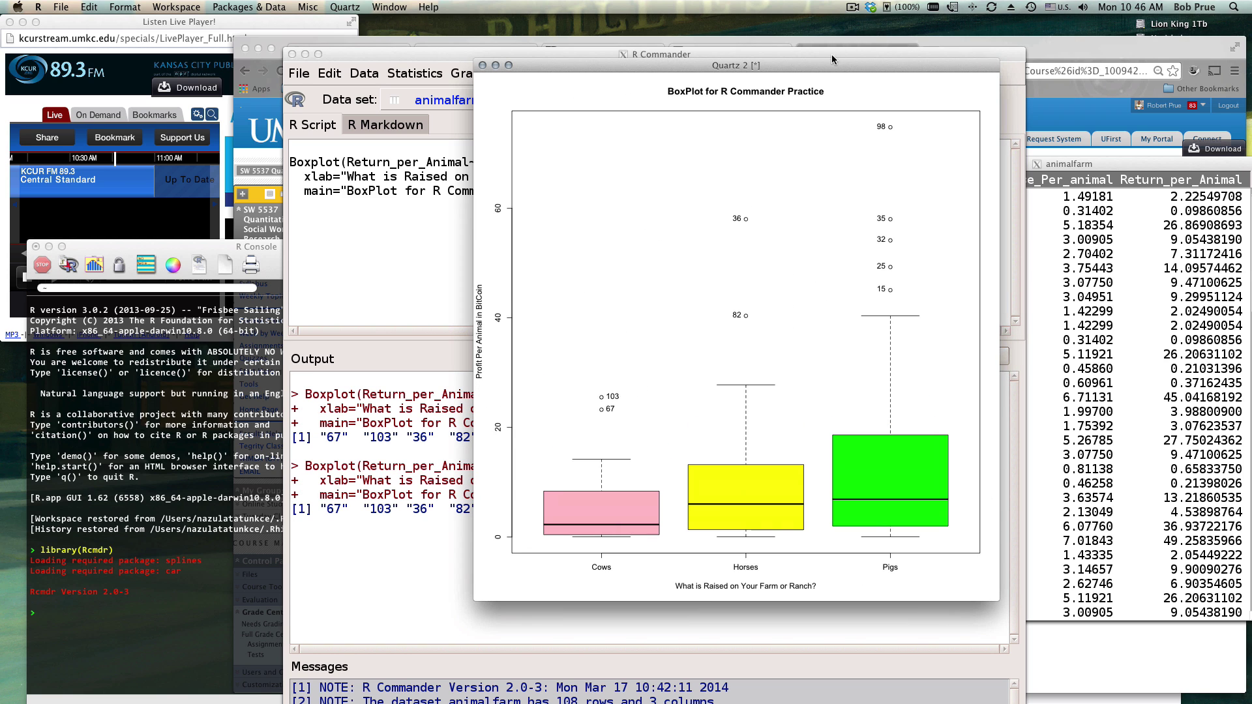
left_click_drag(832, 62, 599, 19)
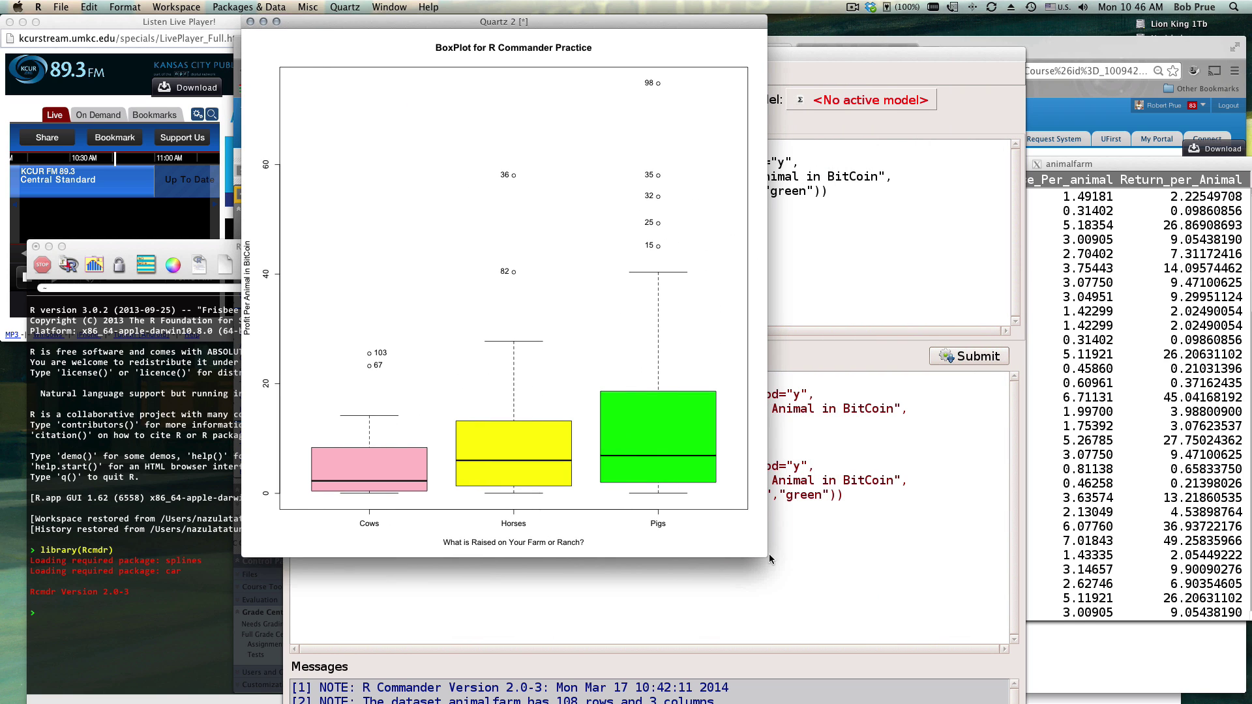
left_click_drag(768, 558, 888, 619)
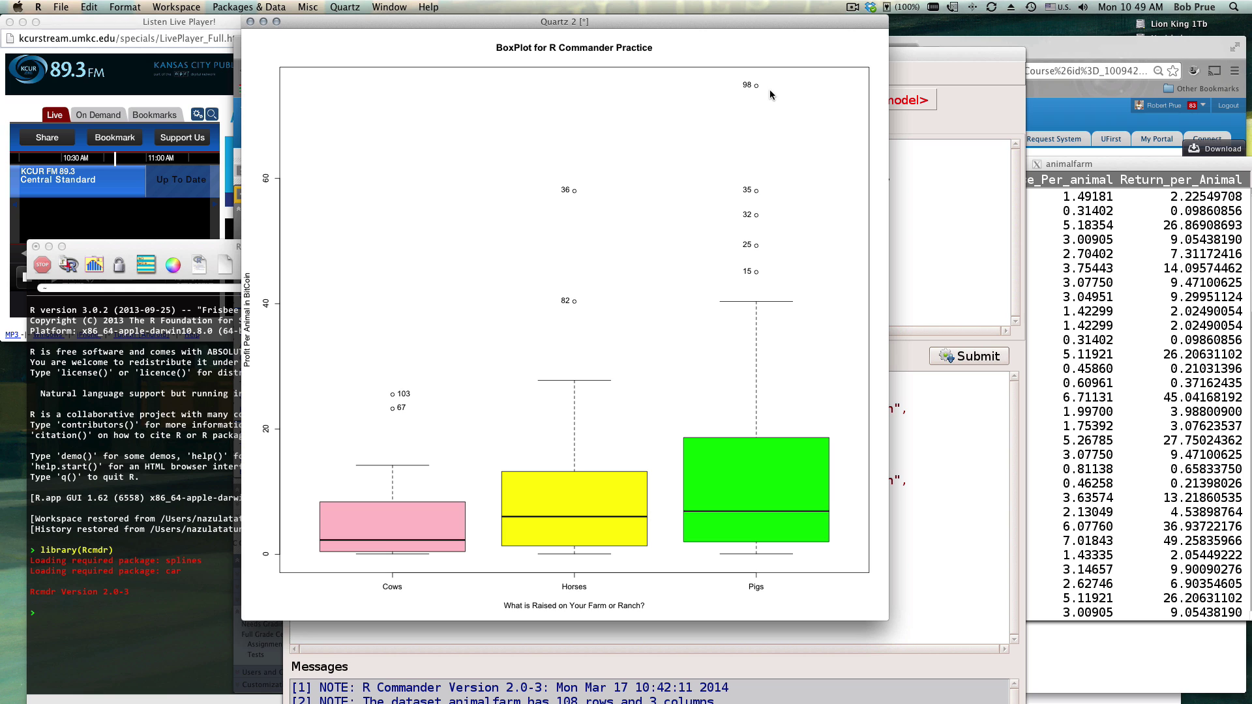
Run a one-way ANOVA with Return_per_Animal as response and FarmProduct5 as groups.
left_click(952, 238)
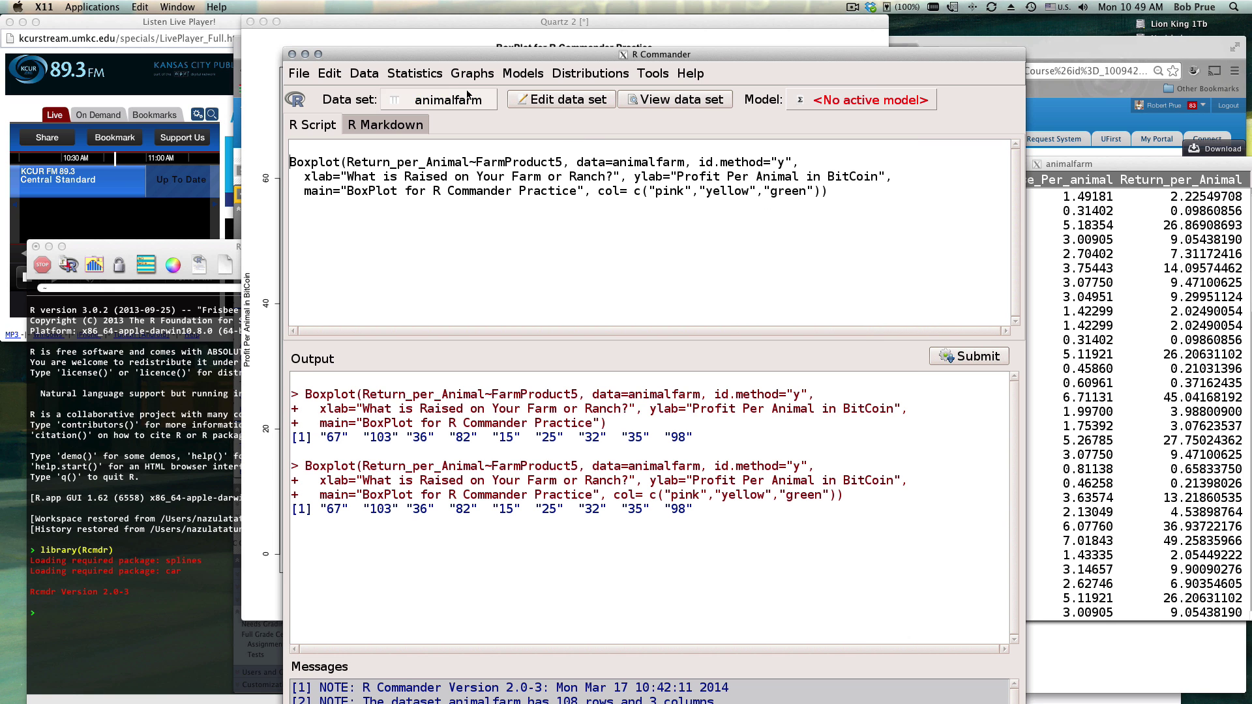
left_click(419, 74)
mouse_move(421, 129)
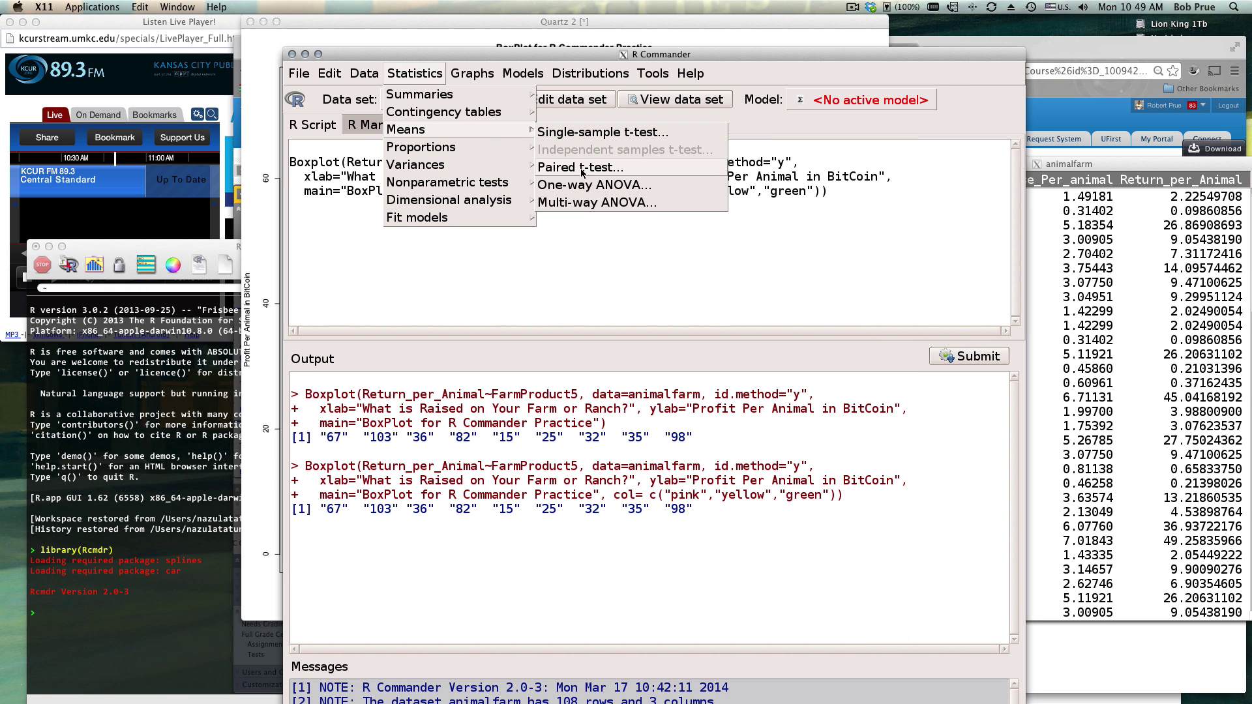
left_click(589, 189)
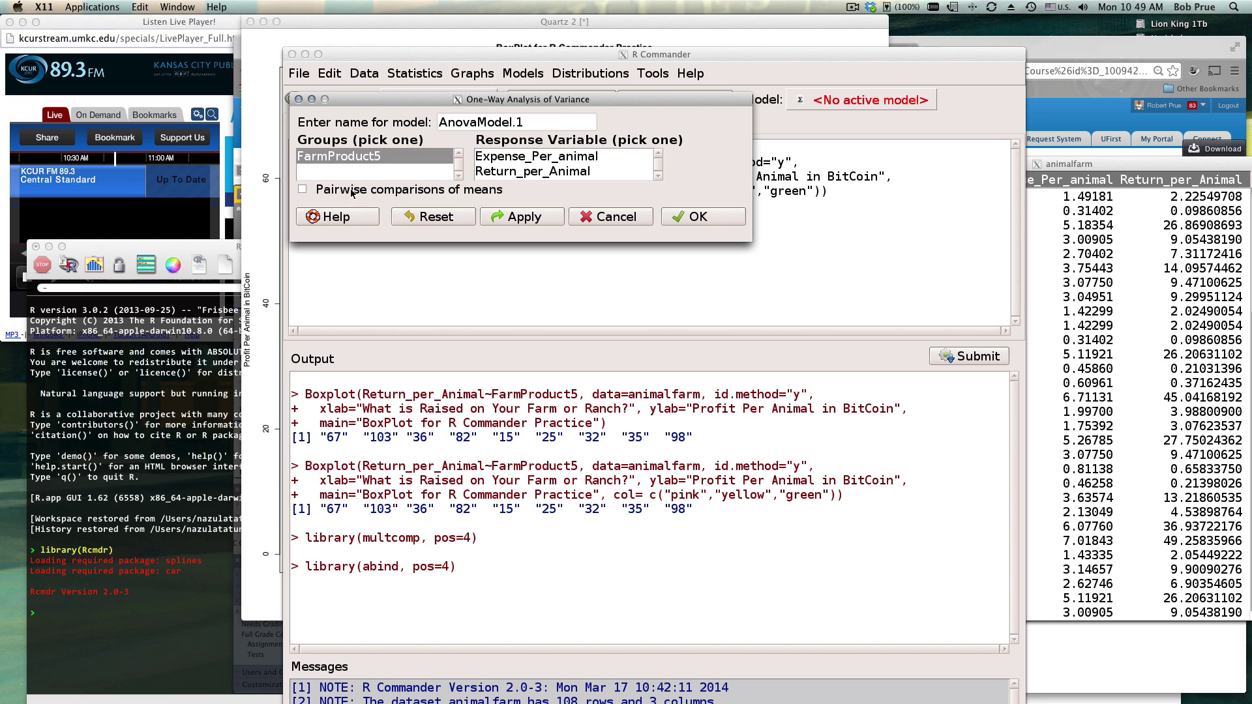
left_click(519, 171)
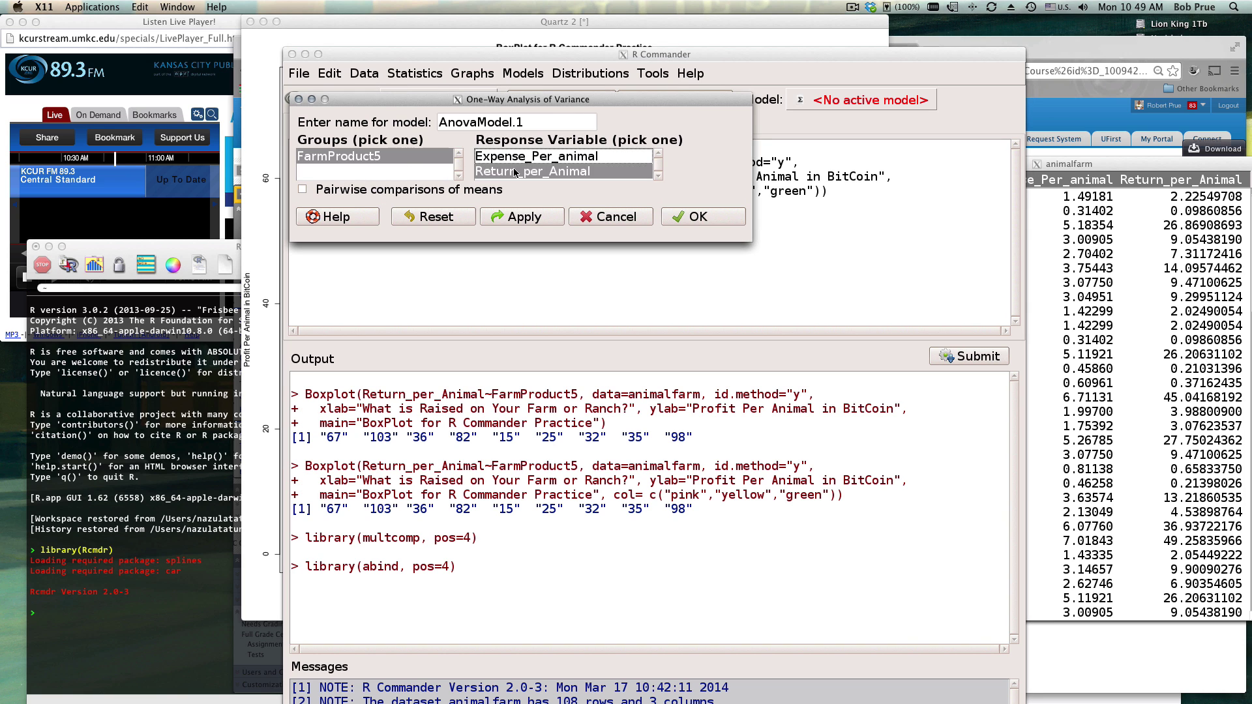
left_click(693, 220)
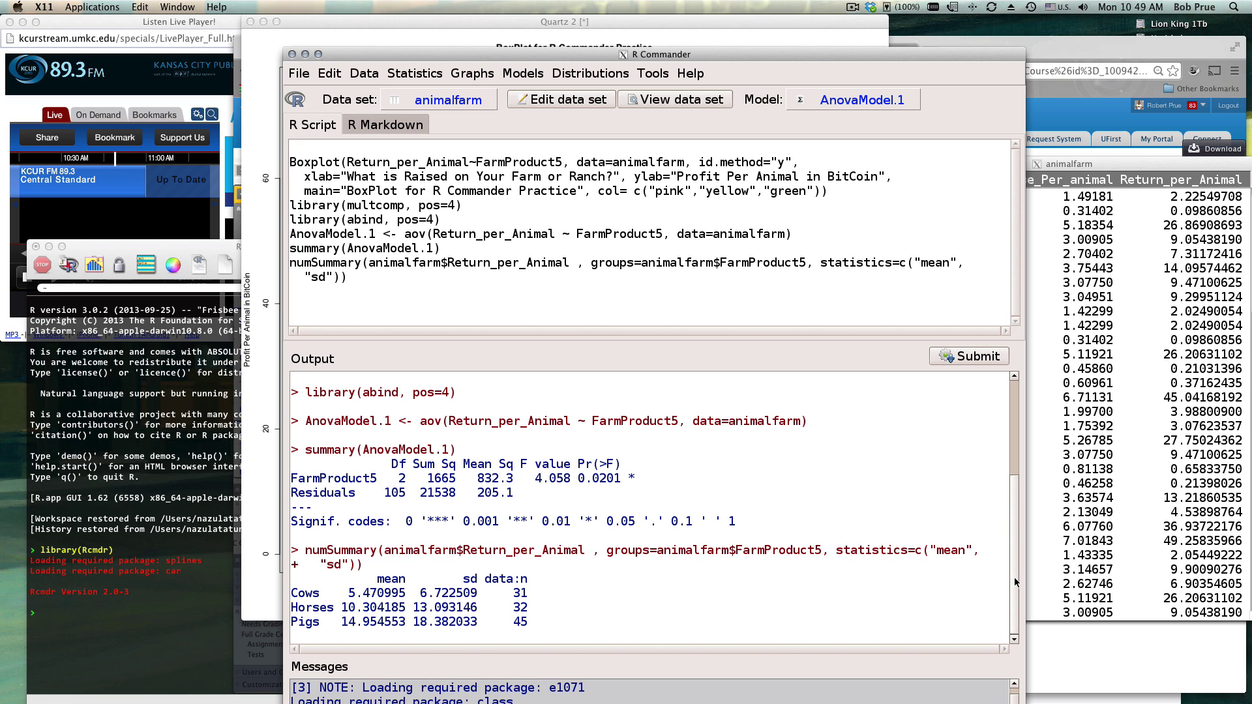
scroll(1009, 553, "up", 2)
scroll(1008, 554, "down", 2)
scroll(483, 565, "up", 3)
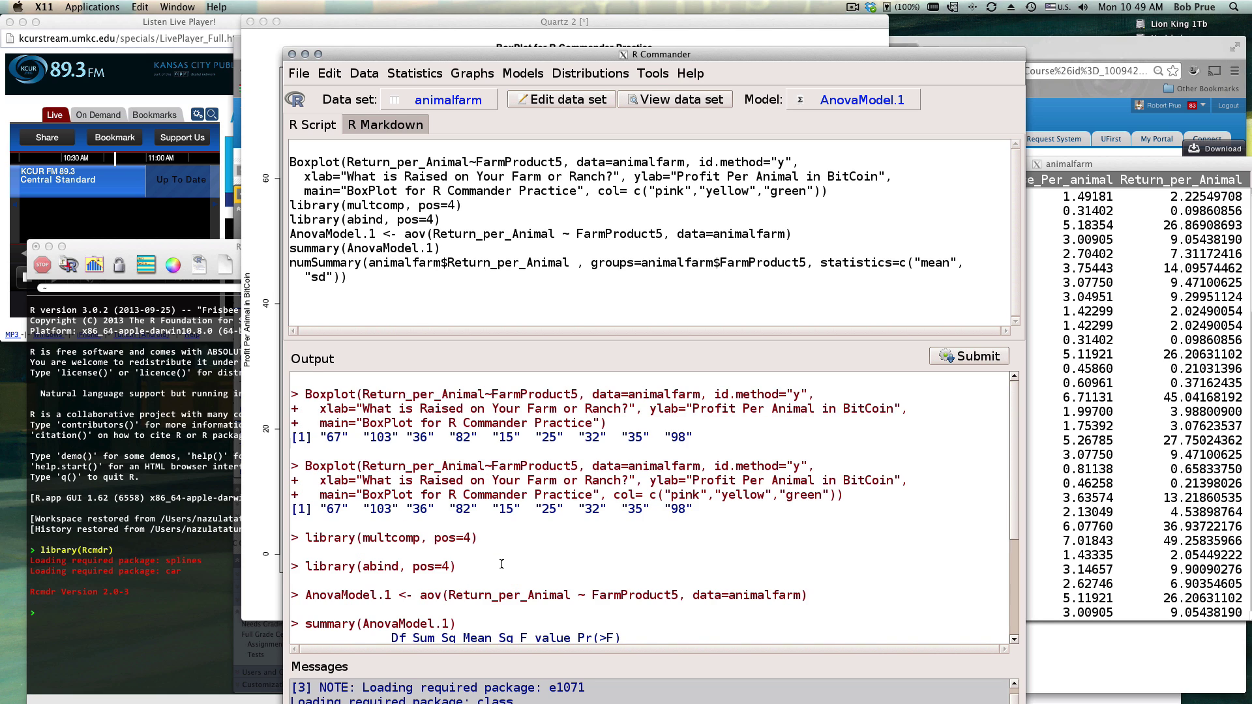
scroll(496, 565, "down", 3)
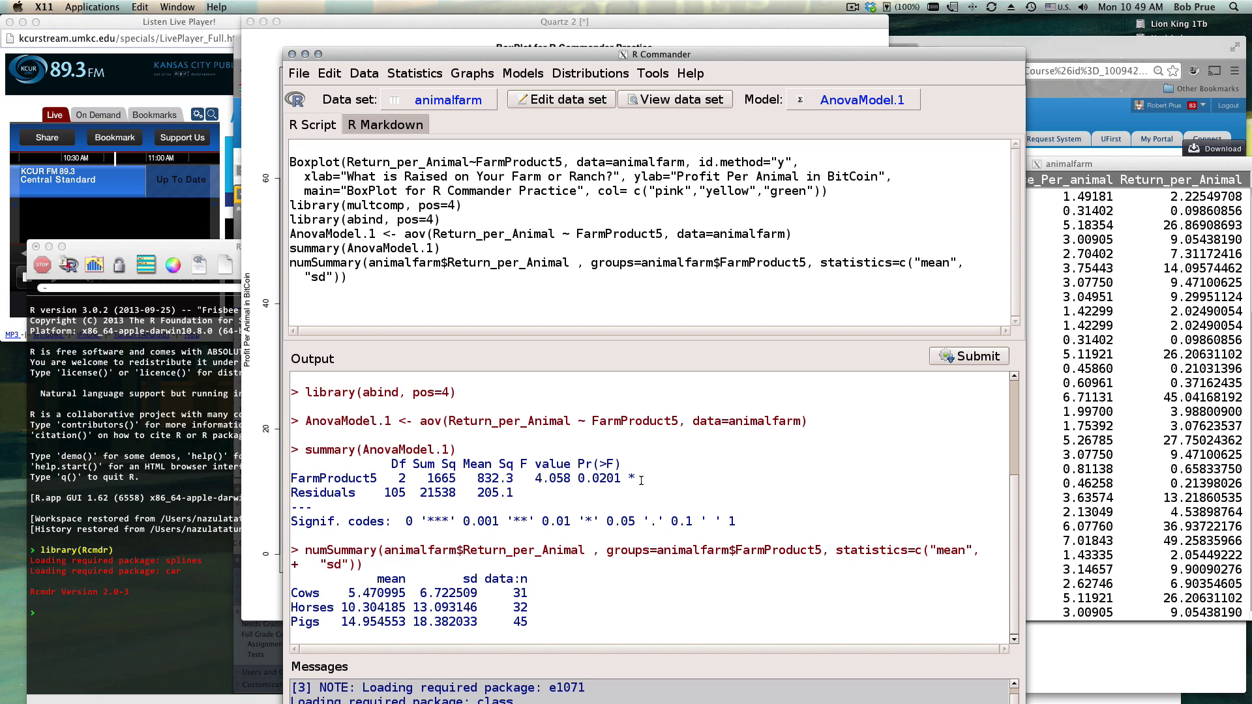
mouse_move(636, 478)
left_mouse_down()
mouse_move(369, 478)
mouse_move(635, 478)
left_mouse_up()
Run qf(.95,2,105) and compare its 3.082852 critical F with the observed 4.058.
type("qf(.")
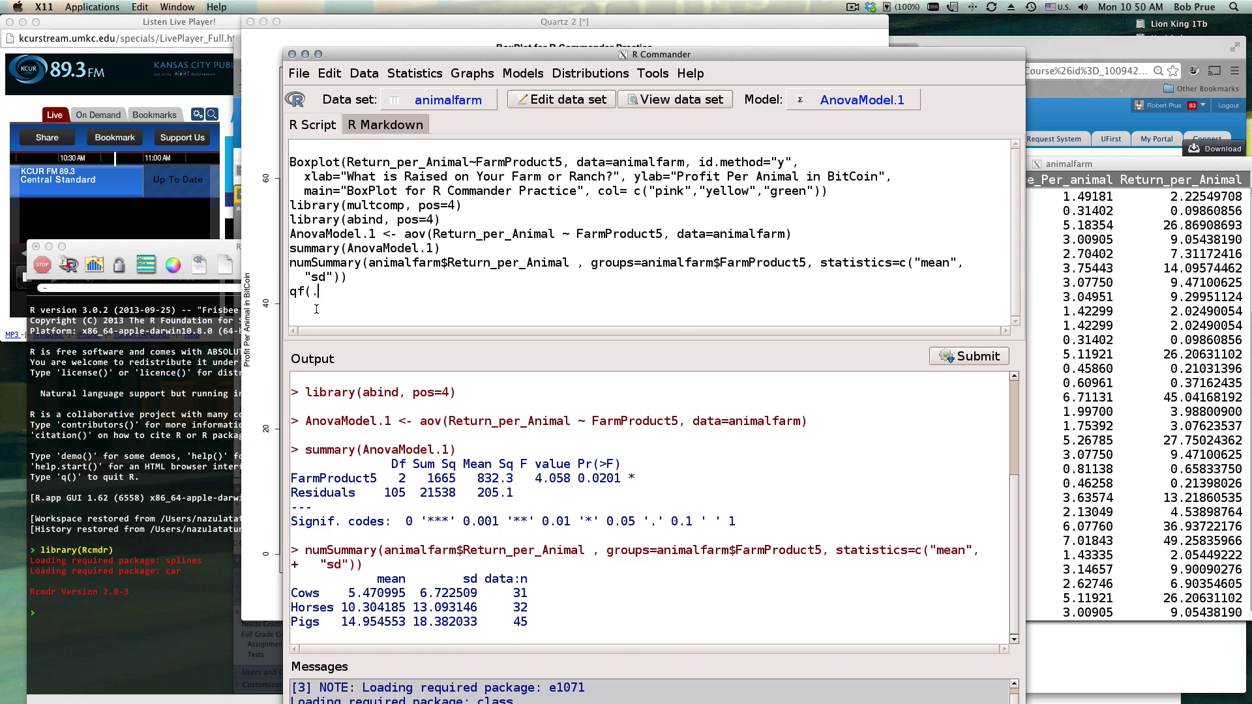
type("95,2,105)")
left_click(964, 356)
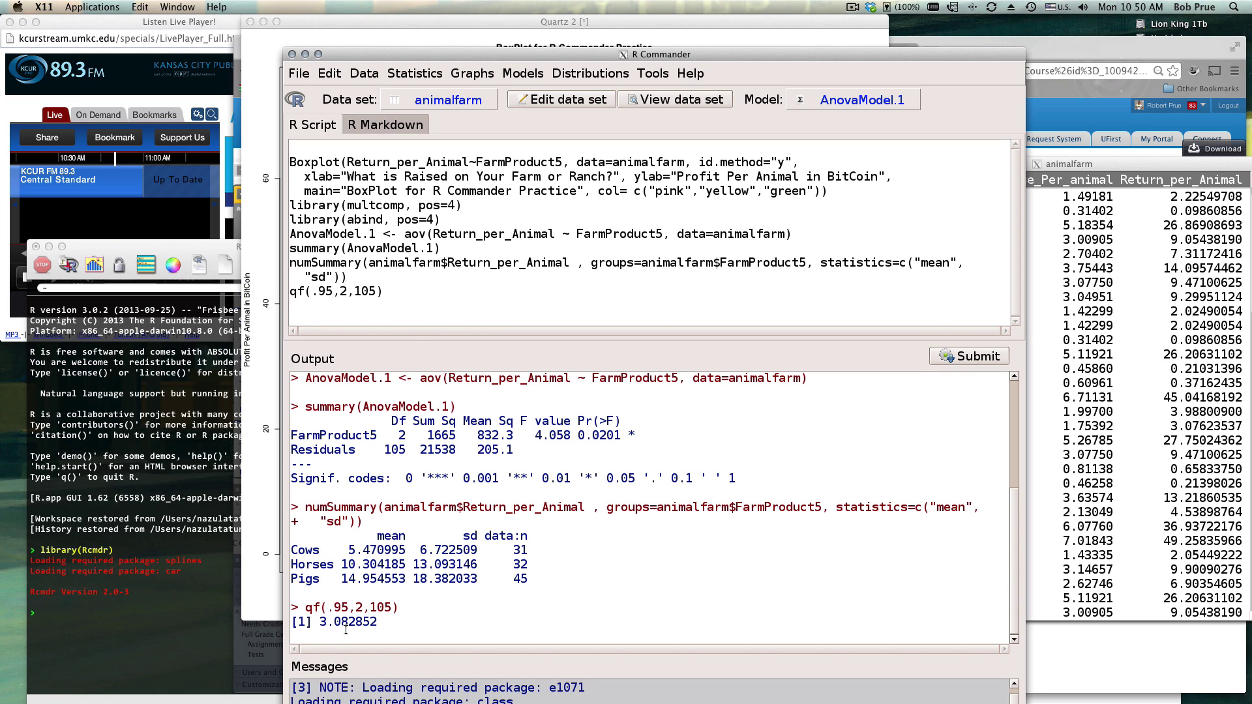
left_click_drag(376, 623, 319, 623)
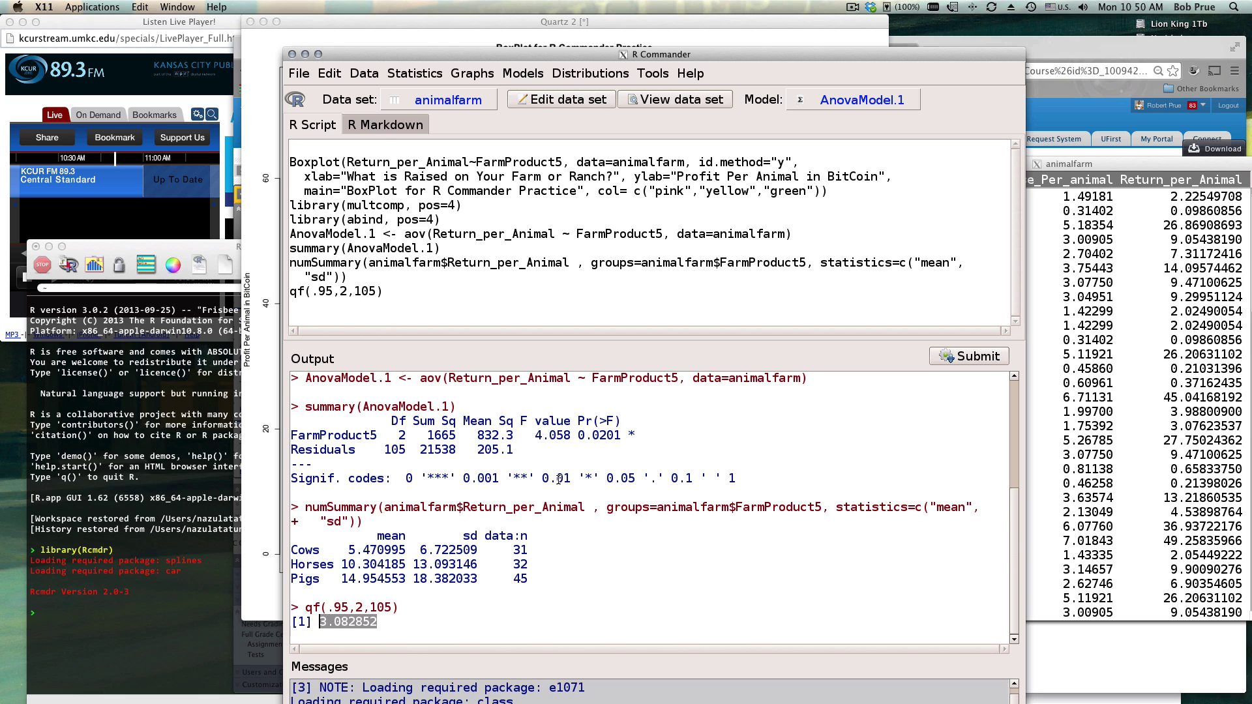
left_click_drag(573, 435, 534, 436)
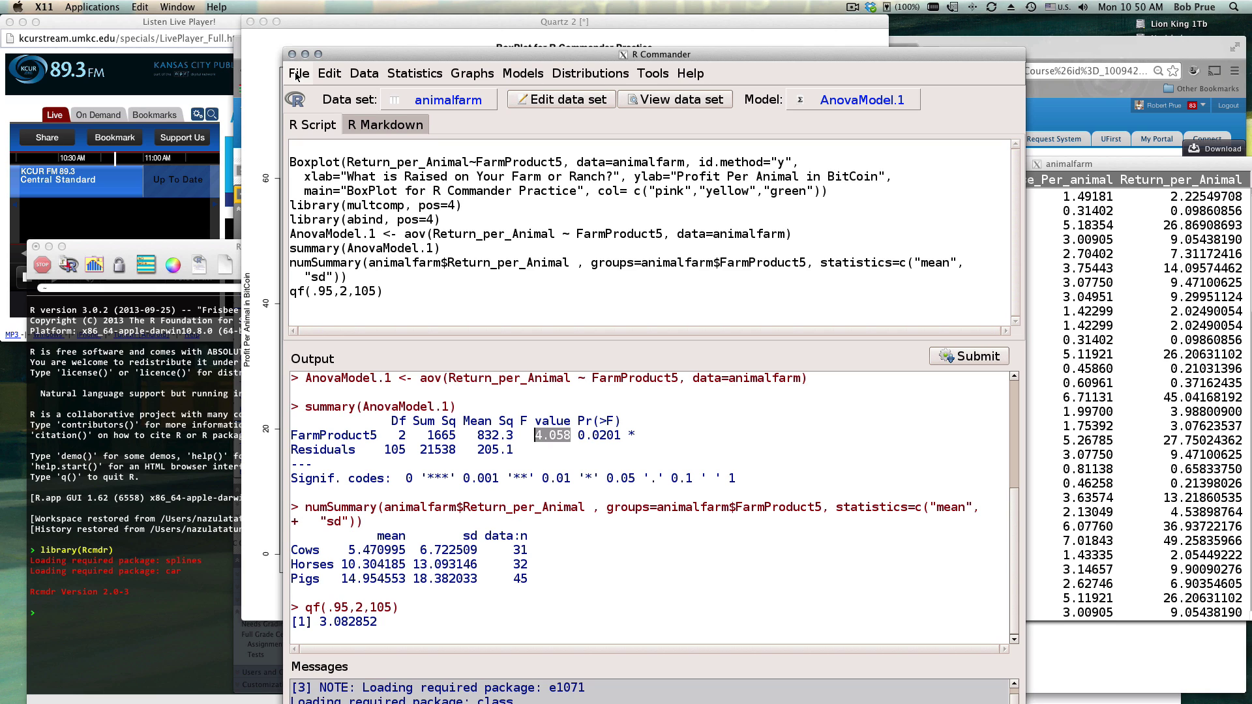
Raise the coloured Quartz 2 boxplot window above R Commander.
left_click(251, 589)
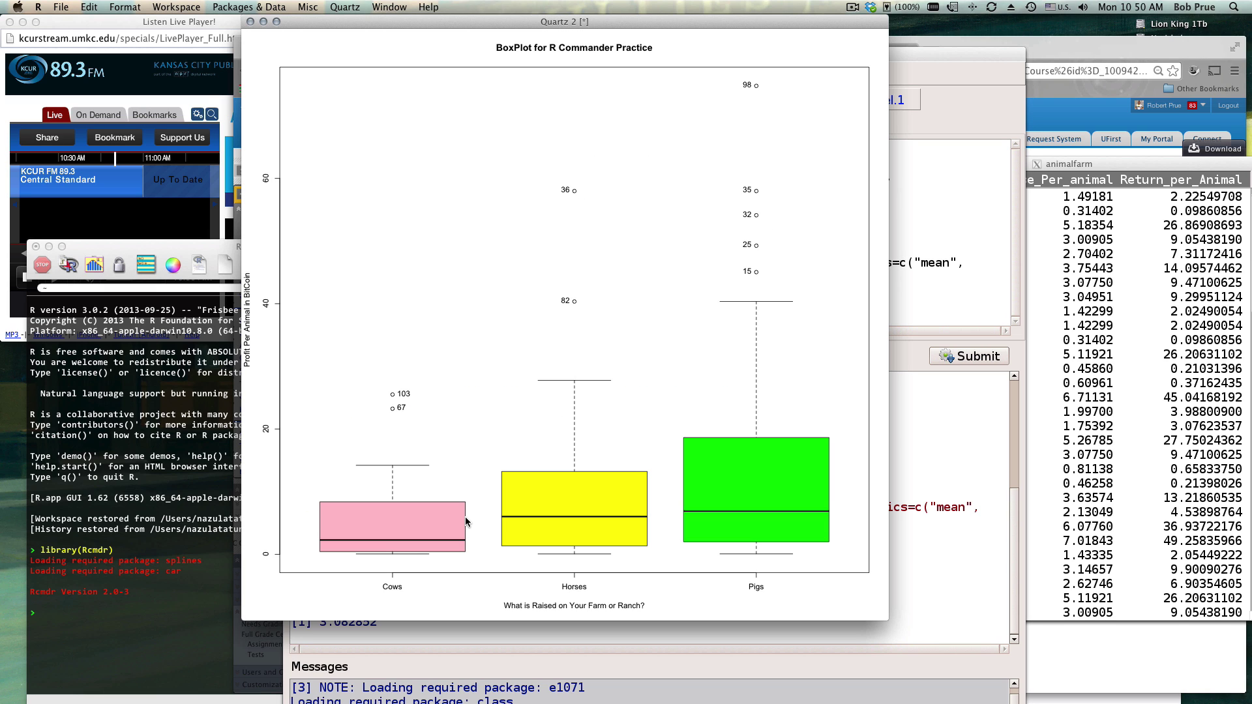